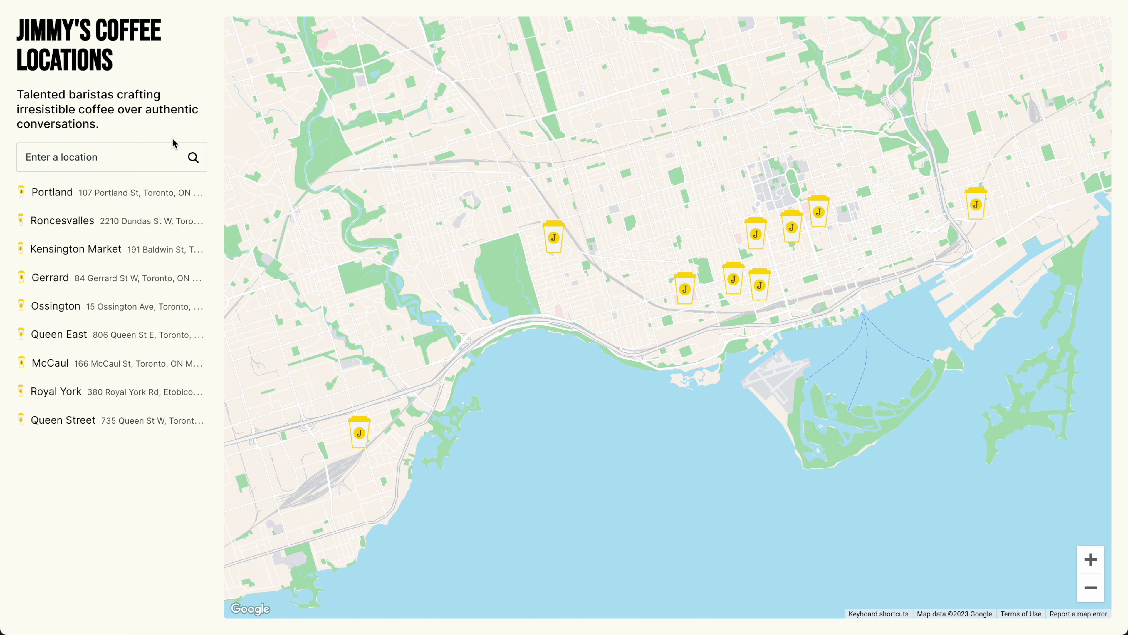
Search the finished locator from the 159 Wolseley address, then go to My Maps
{"action": "left_click", "coordinate": [174, 144]}
{"action": "type", "text": "159 wolse"}
{"action": "key", "text": "Down"}
{"action": "key", "text": "Return"}
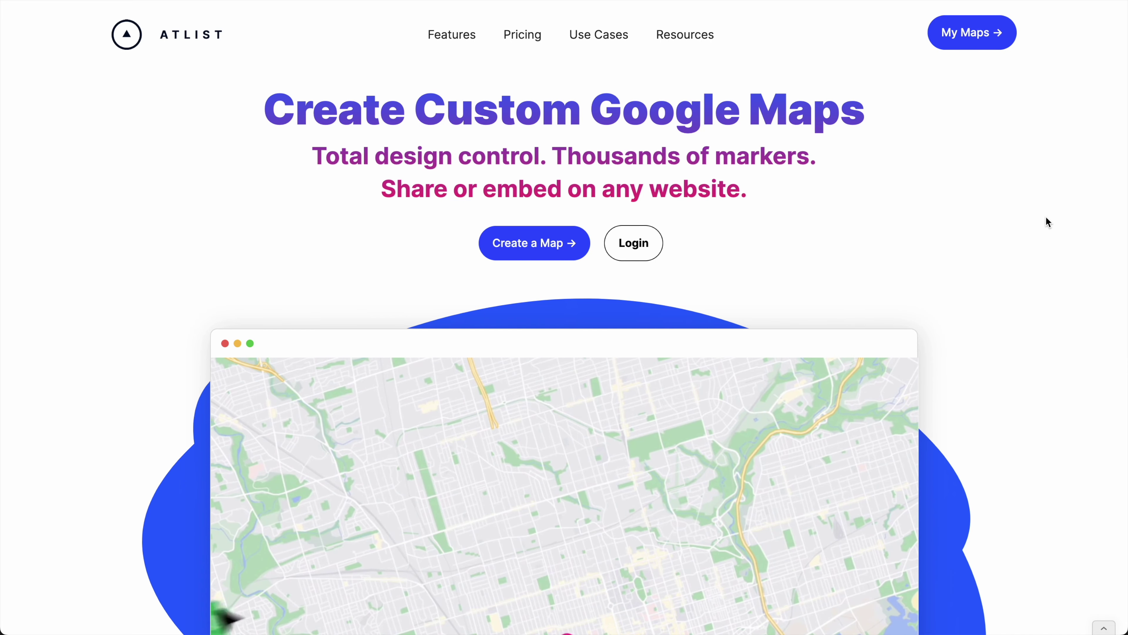
{"action": "left_click", "coordinate": [966, 33]}
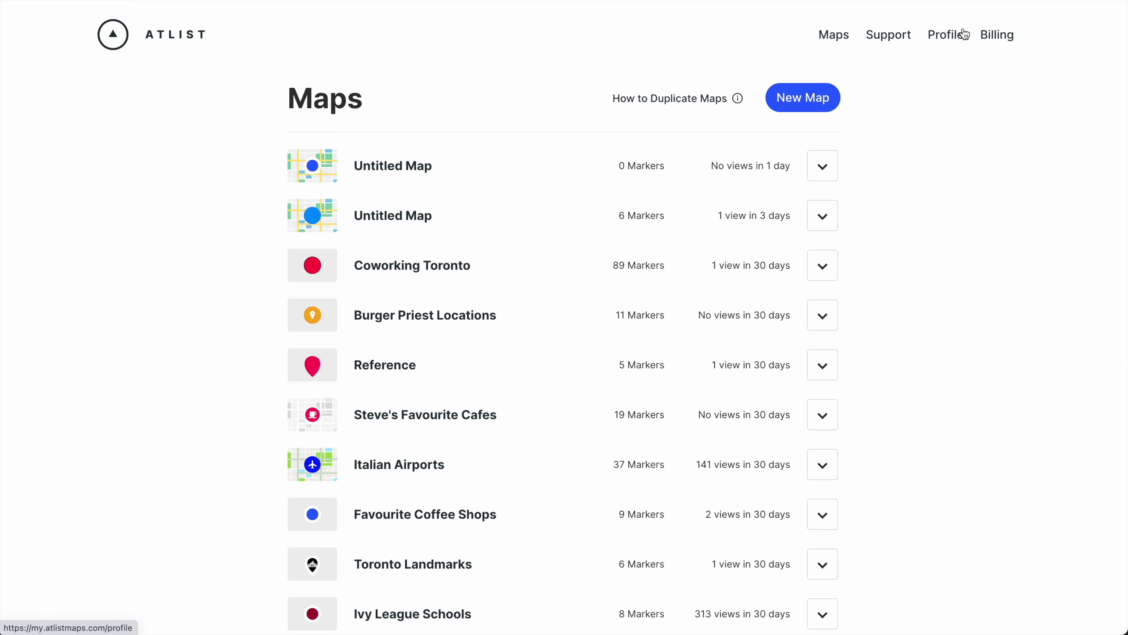
Create a new map and rename it from 'Untitled Map' to 'Jimmy's Coffee Locations'
{"action": "left_click", "coordinate": [818, 100]}
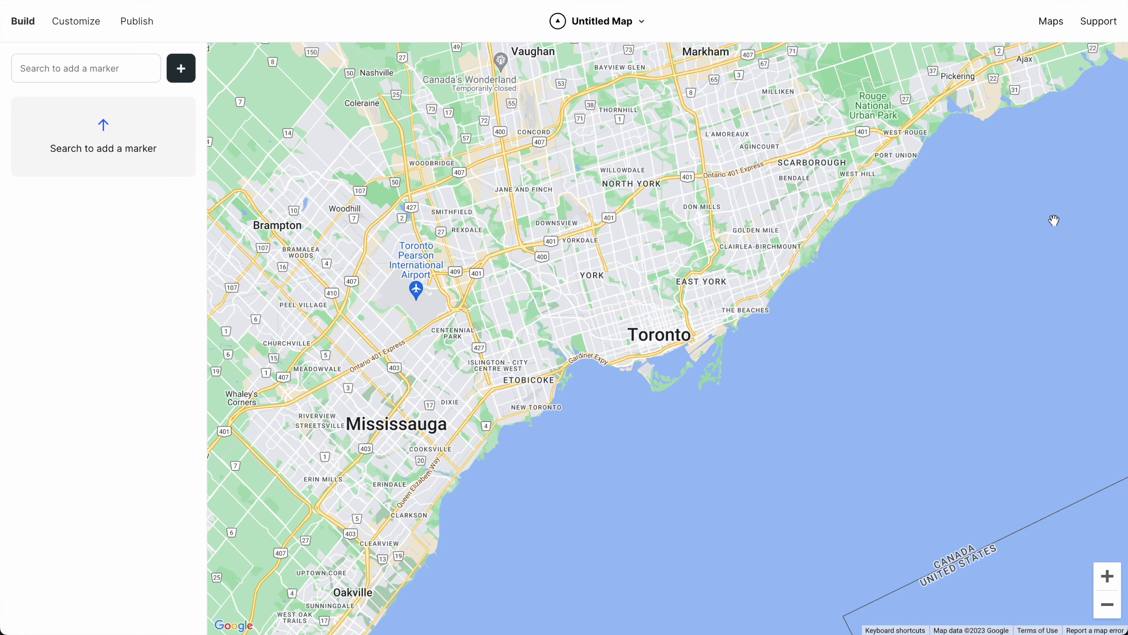
{"action": "left_click", "coordinate": [641, 22]}
{"action": "left_click", "coordinate": [636, 49]}
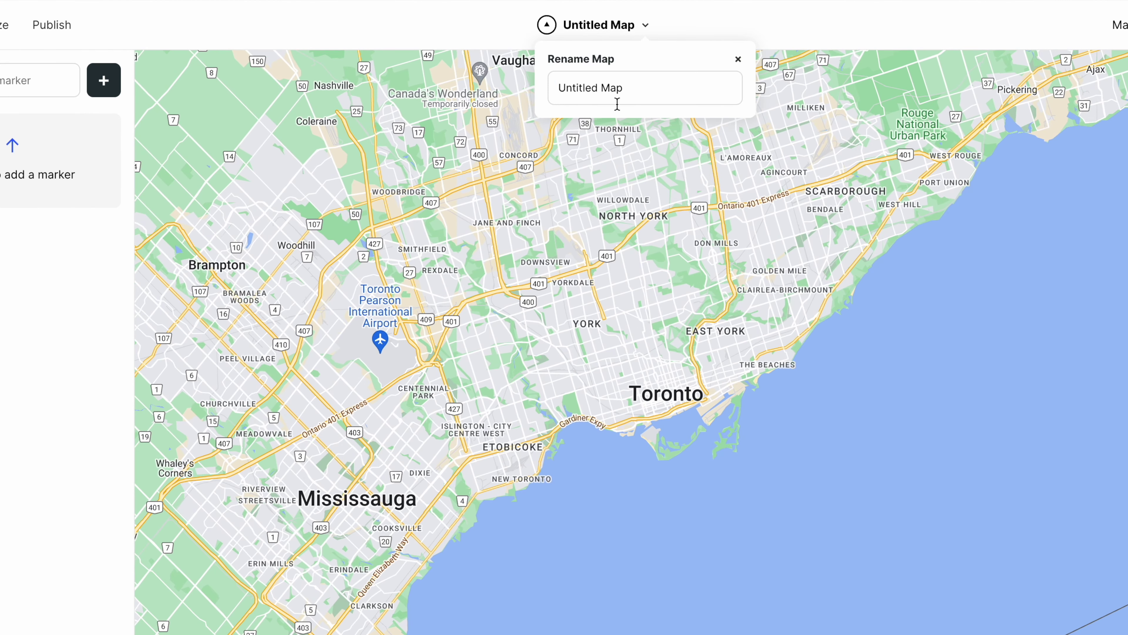
{"action": "triple_click", "coordinate": [616, 104]}
{"action": "type", "text": "Jimmy's Coffee Locations"}
{"action": "key", "text": "Return"}
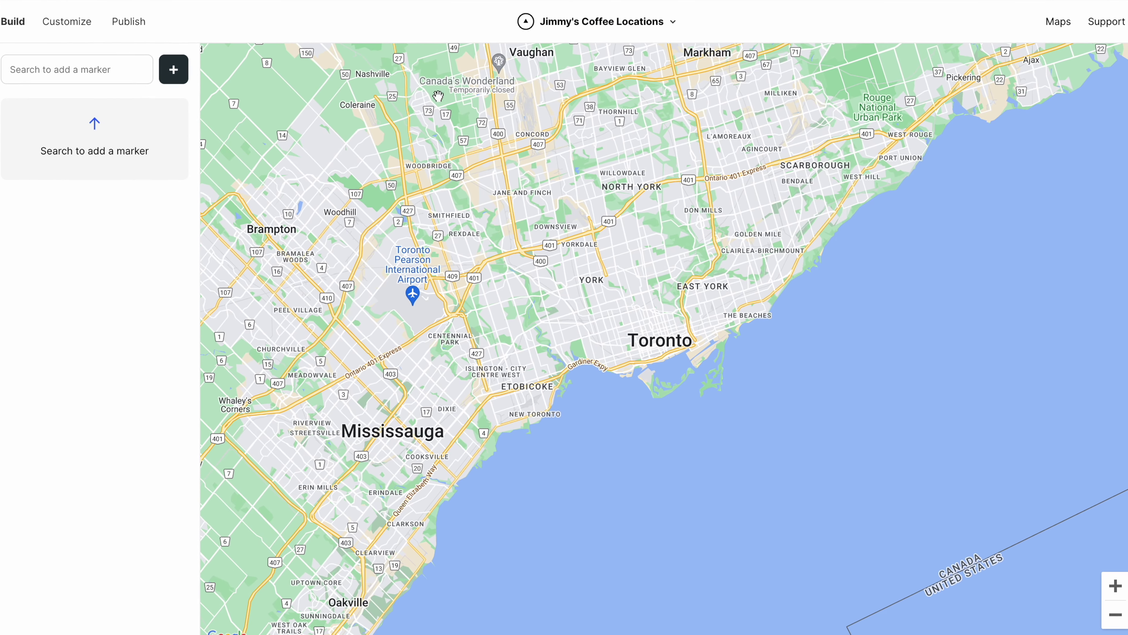
{"action": "left_click", "coordinate": [109, 71]}
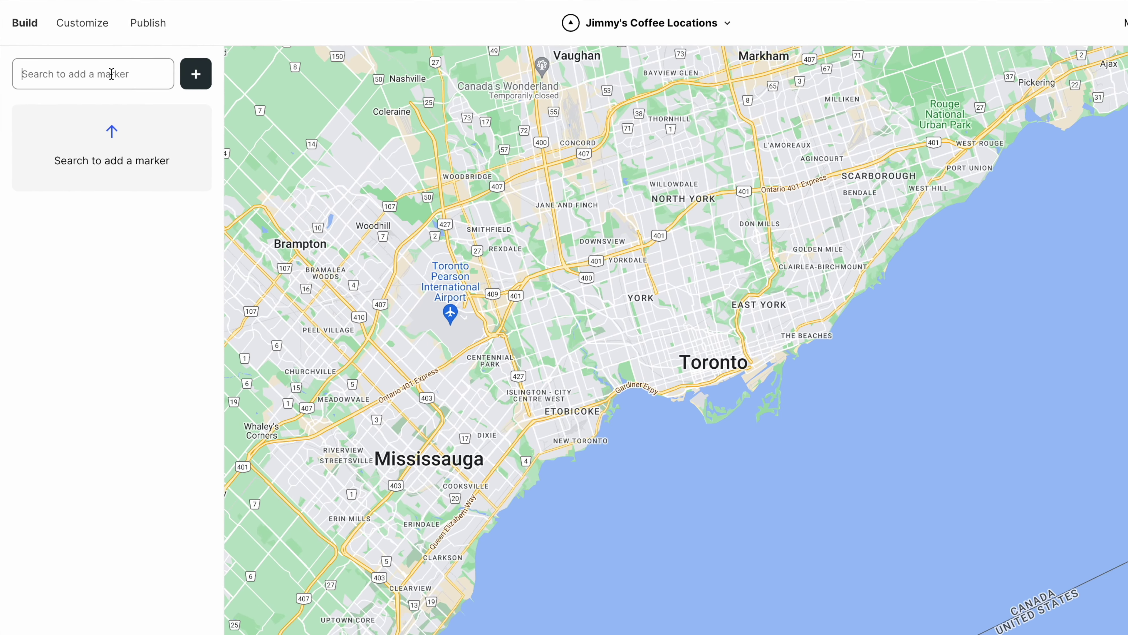
Add a marker at 735 Queen St W, Toronto and name it Queen Street
{"action": "type", "text": "735 Queen St W"}
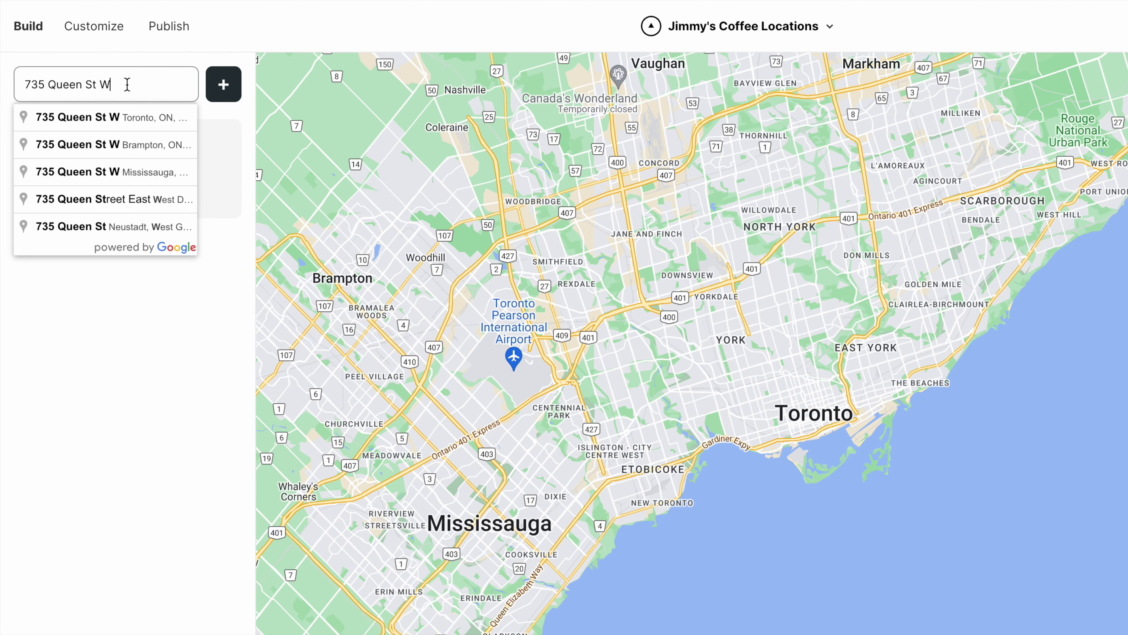
{"action": "left_click", "coordinate": [117, 120]}
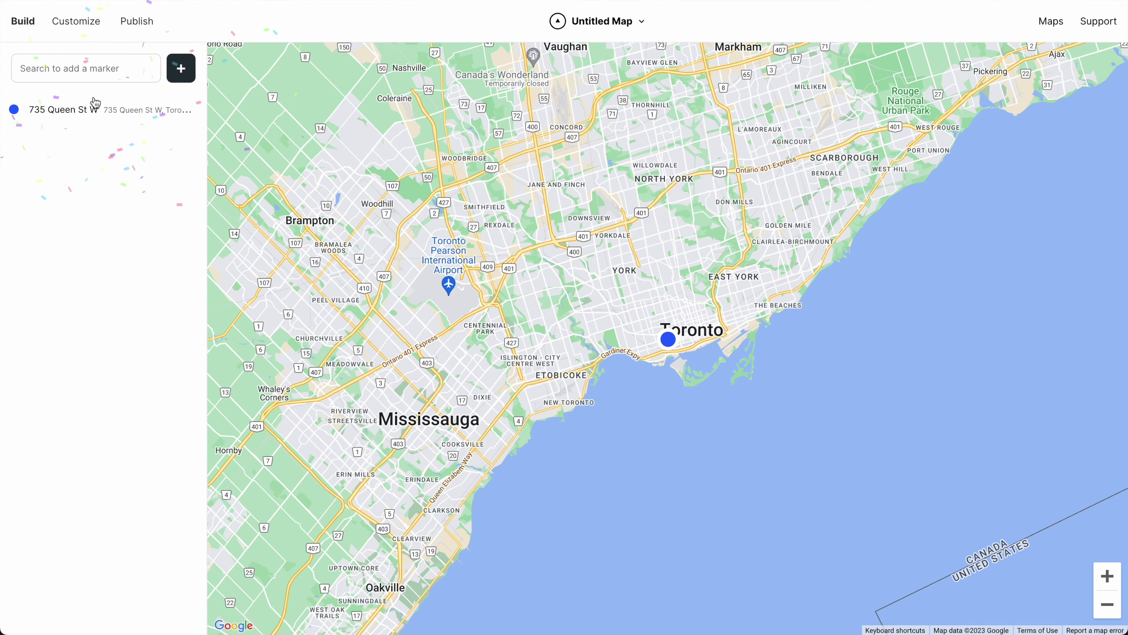
{"action": "left_click", "coordinate": [77, 117]}
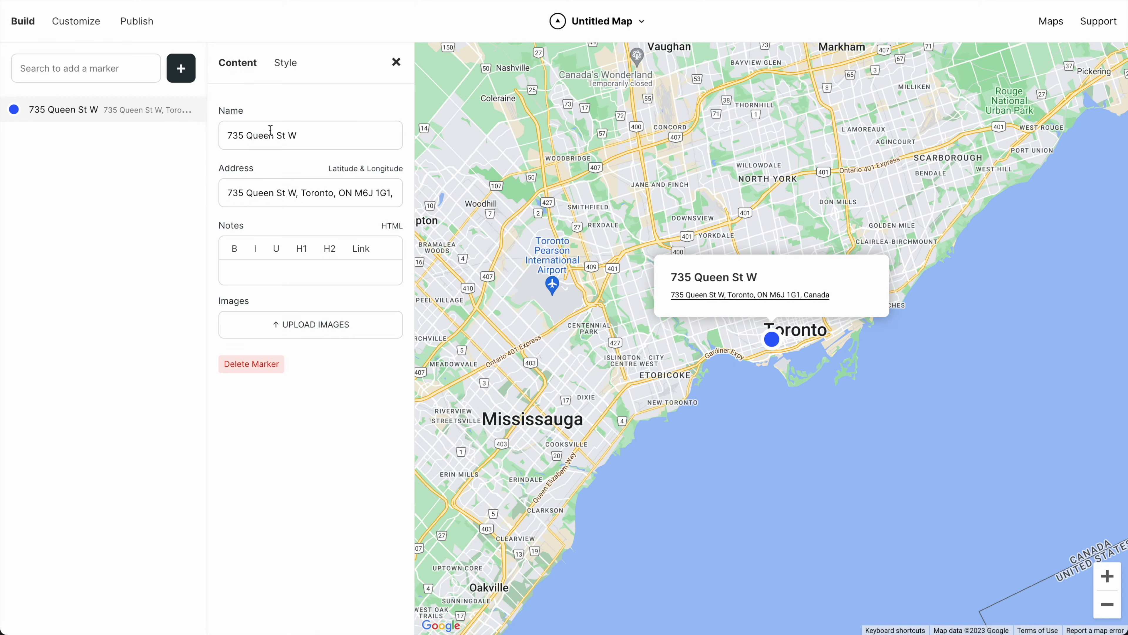
{"action": "left_click", "coordinate": [306, 134]}
{"action": "key", "text": "ctrl+a"}
{"action": "type", "text": "Queen Stree"}
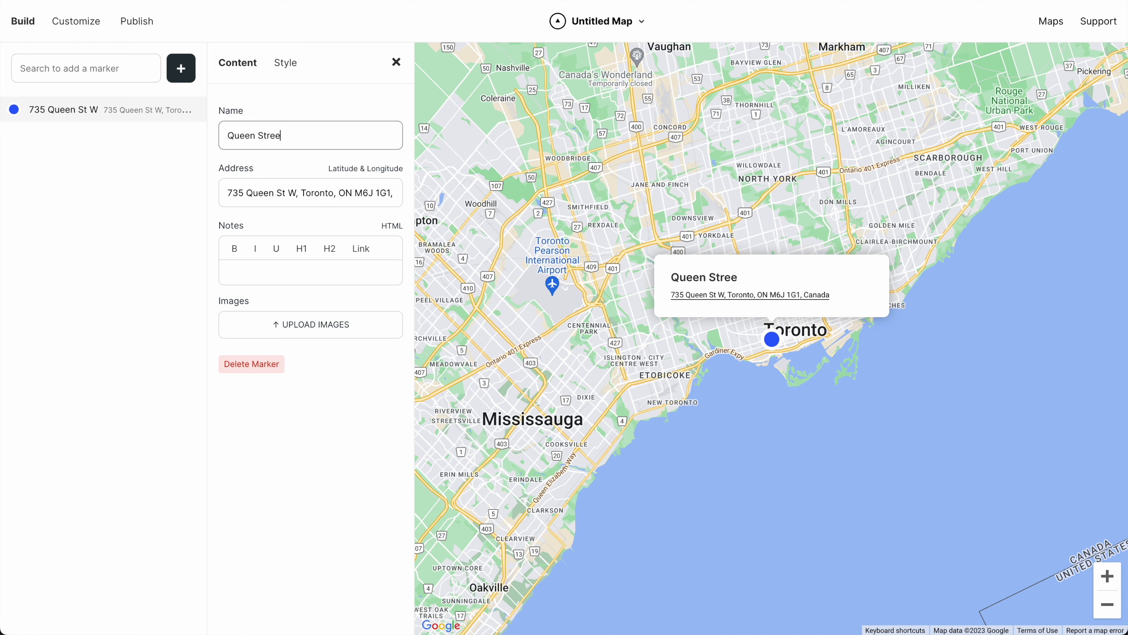
Paste the description and weekly hours into the notes and upload two Queen West photos
{"action": "left_click", "coordinate": [359, 270]}
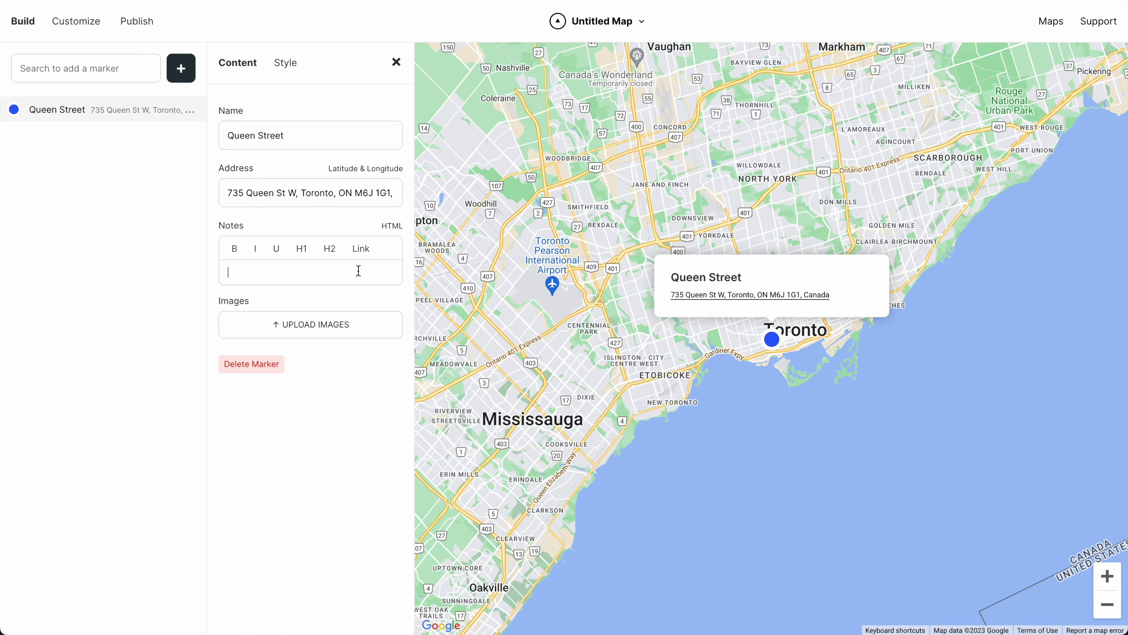
{"action": "type", "text": "Jimmy’s Queen West is a small but bright location. If you’re lucky, you can grab a stool by the window and watch the world go by, sipping a beverage from our signature yellow lids. Monday — 7:00am - 6:00pm Tuesday — 7:00am - 6:00pm Wednesday — 7:00am - 6:00pm Thursday — 7:00am - 6:00pm Friday — 7:00am - 6:00pm Saturday — 8:00am - 6:00pm Sunday — 8:00am - 6:00pm"}
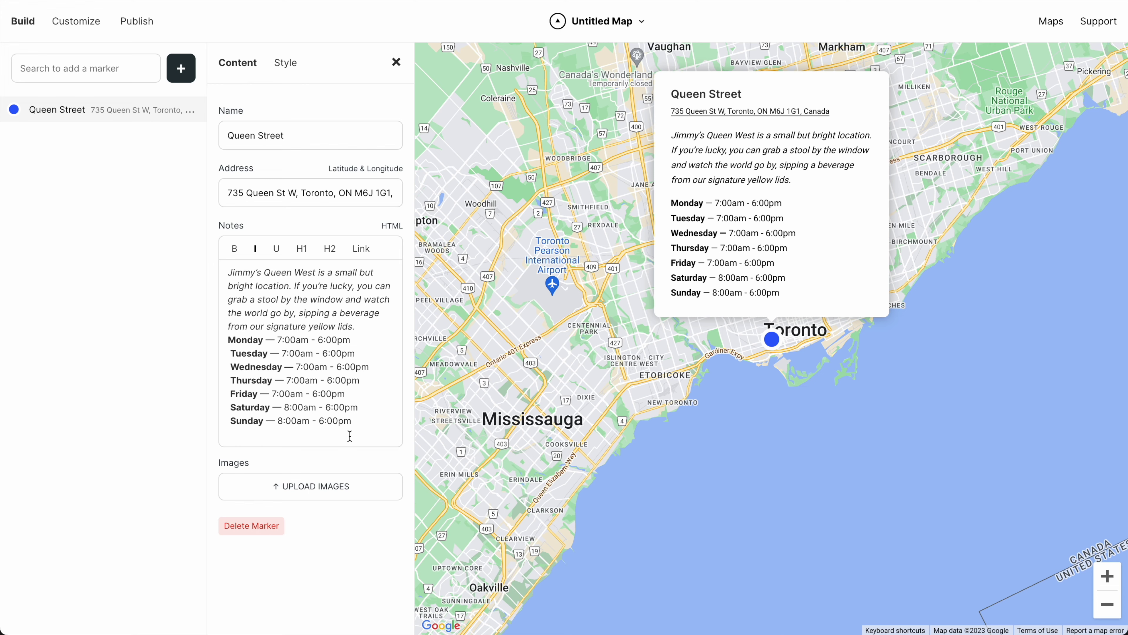
{"action": "left_click", "coordinate": [333, 481]}
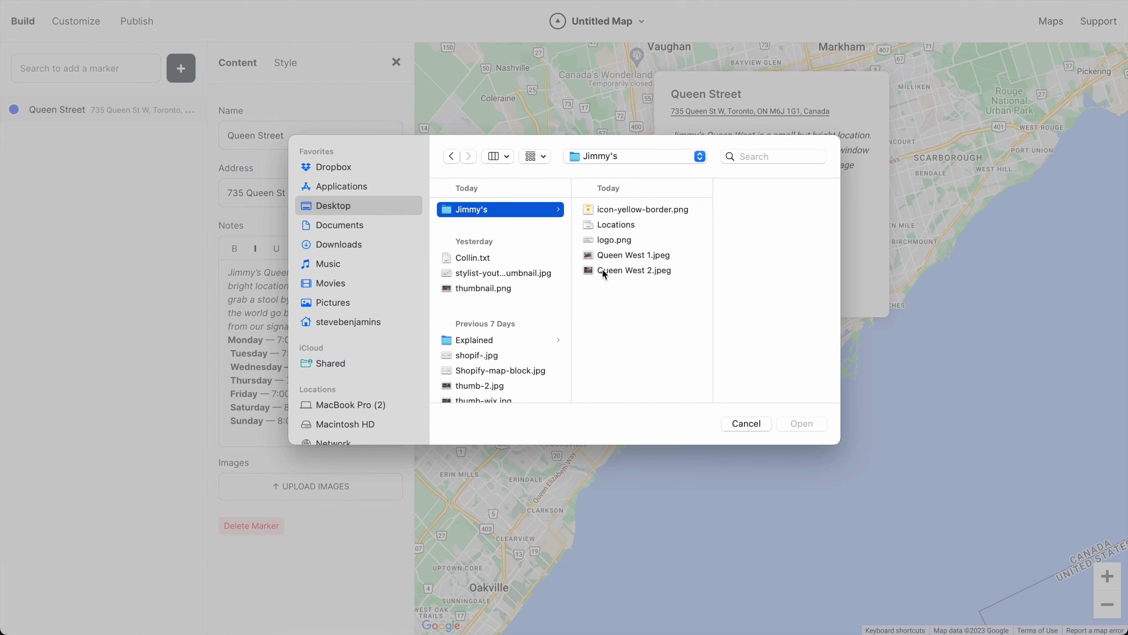
{"action": "left_click", "coordinate": [595, 254]}
{"action": "left_click", "coordinate": [613, 269], "text": "shift"}
{"action": "left_click", "coordinate": [802, 422]}
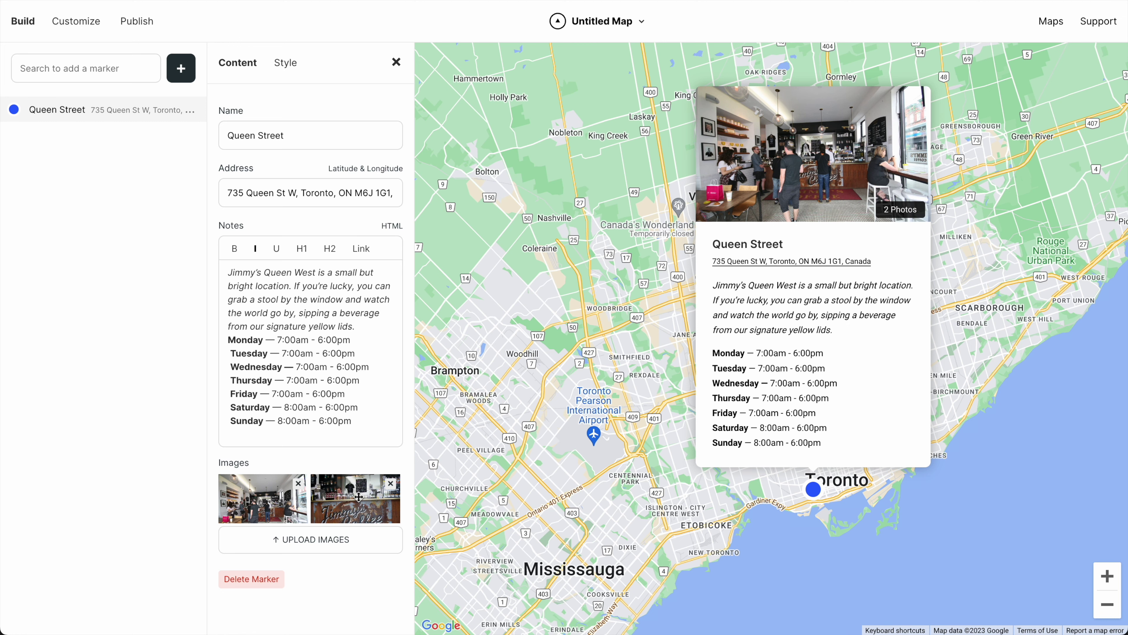
{"action": "left_click", "coordinate": [530, 424]}
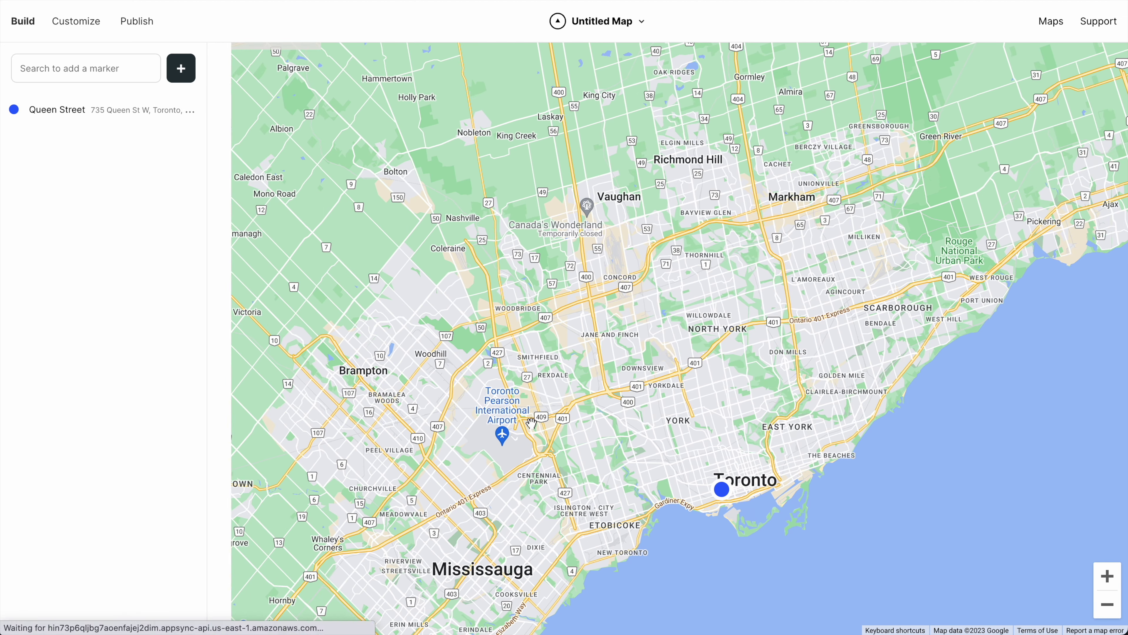
Import the Locations CSV file to add eight more coffee shop markers
{"action": "left_click", "coordinate": [181, 71]}
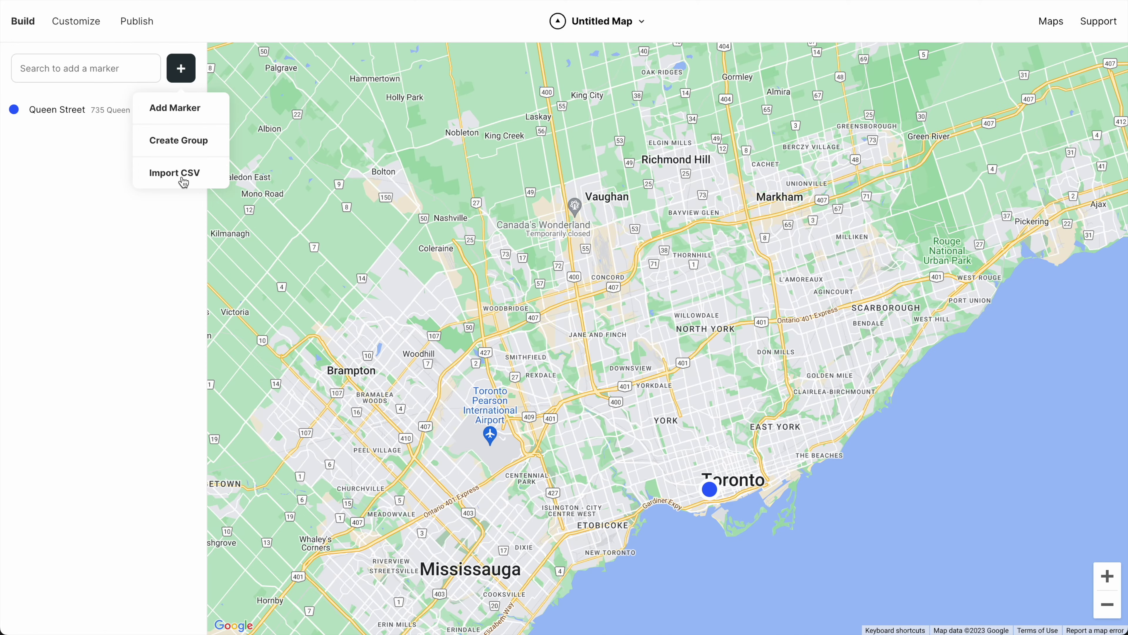
{"action": "left_click", "coordinate": [175, 172]}
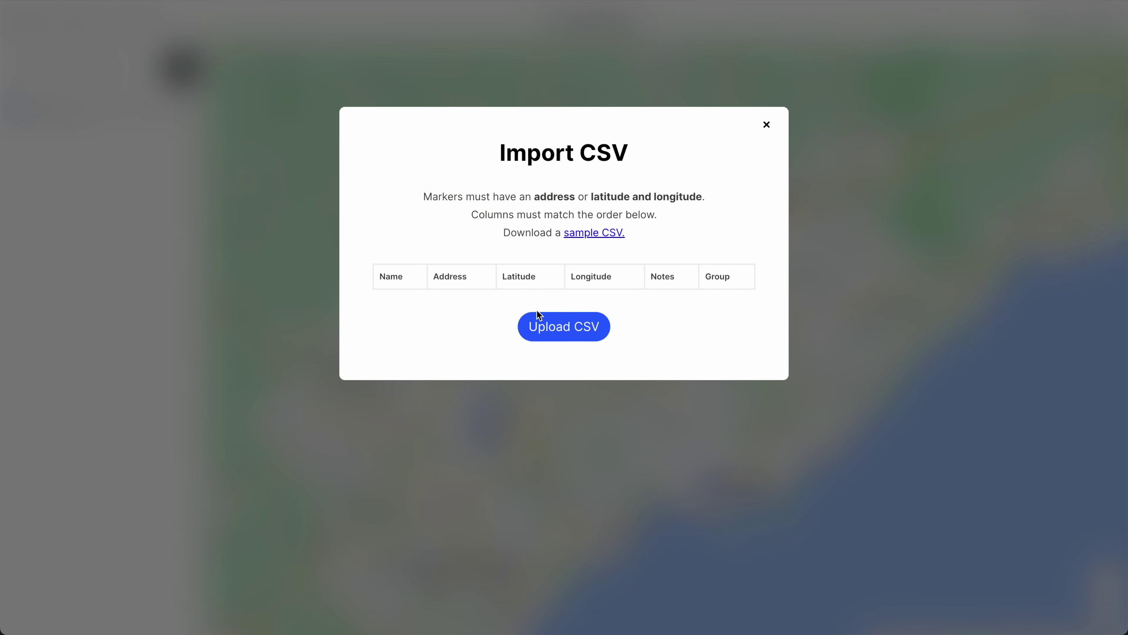
{"action": "left_click", "coordinate": [539, 320]}
{"action": "key", "text": "Right"}
{"action": "key", "text": "Return"}
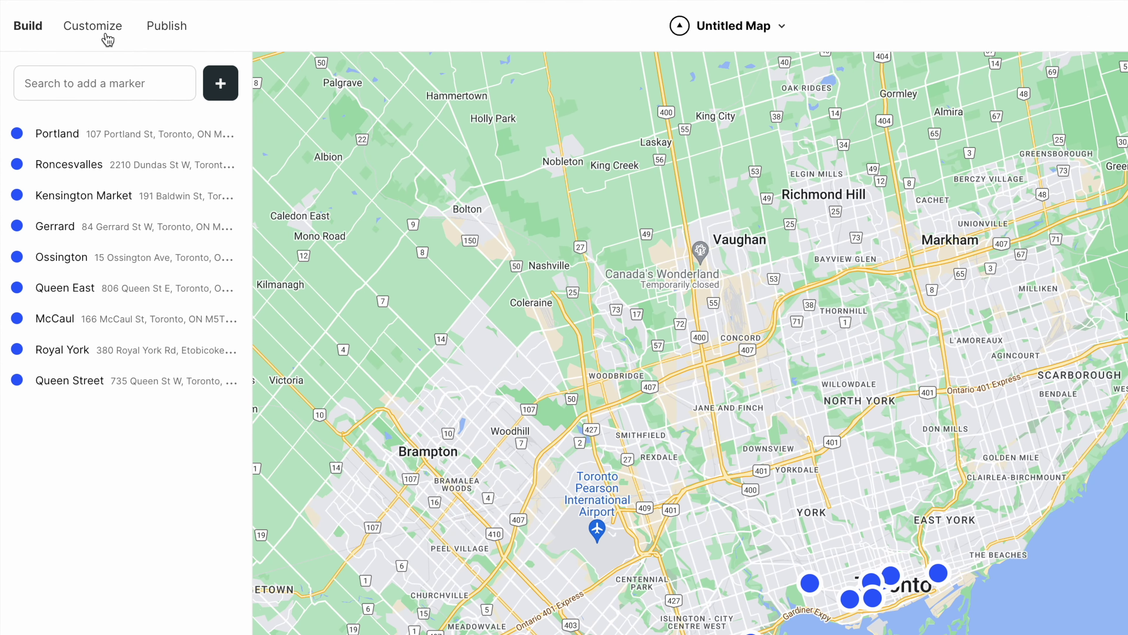
Turn the base map's Labels and Icons sliders down to 1
{"action": "left_click", "coordinate": [106, 37]}
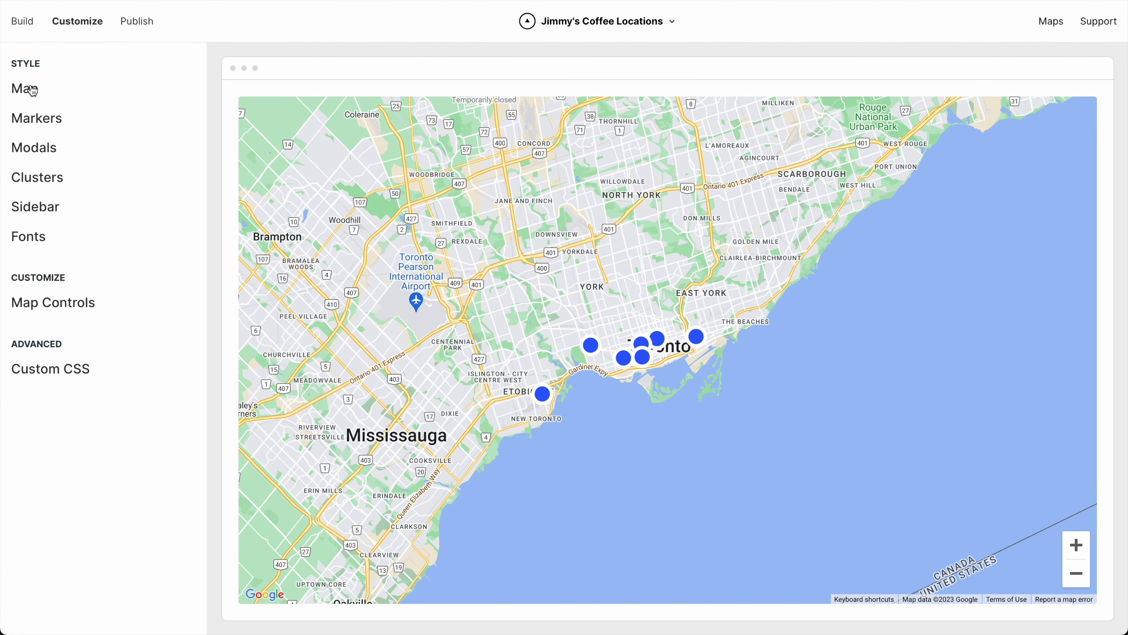
{"action": "left_click", "coordinate": [32, 90]}
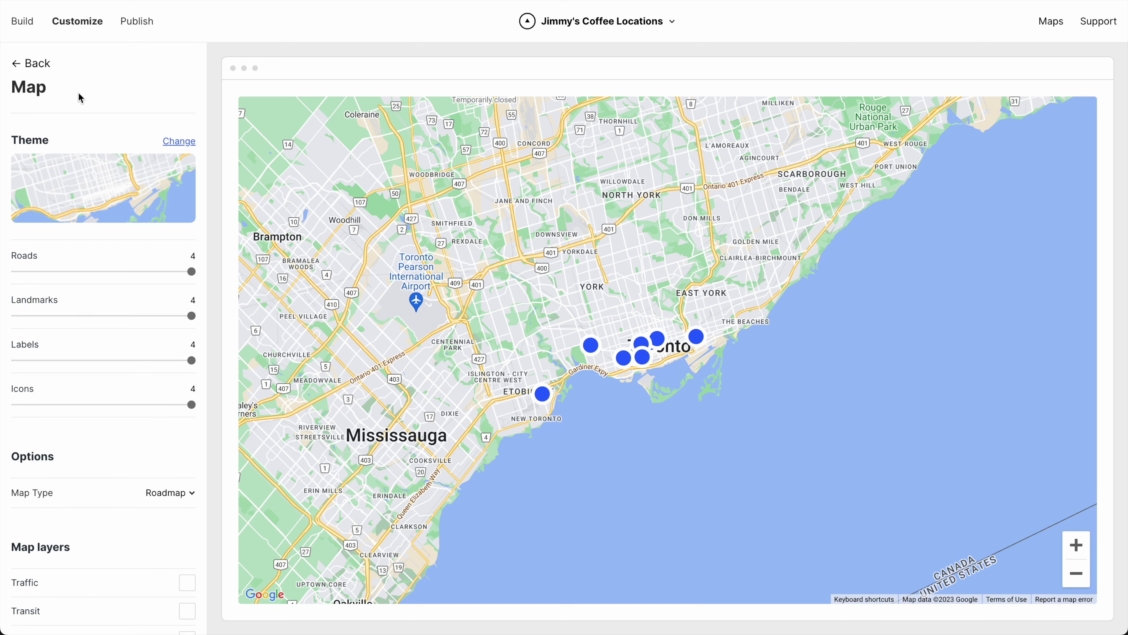
{"action": "left_click_drag", "start_coordinate": [189, 361], "coordinate": [15, 360]}
{"action": "left_click_drag", "start_coordinate": [192, 404], "coordinate": [15, 402]}
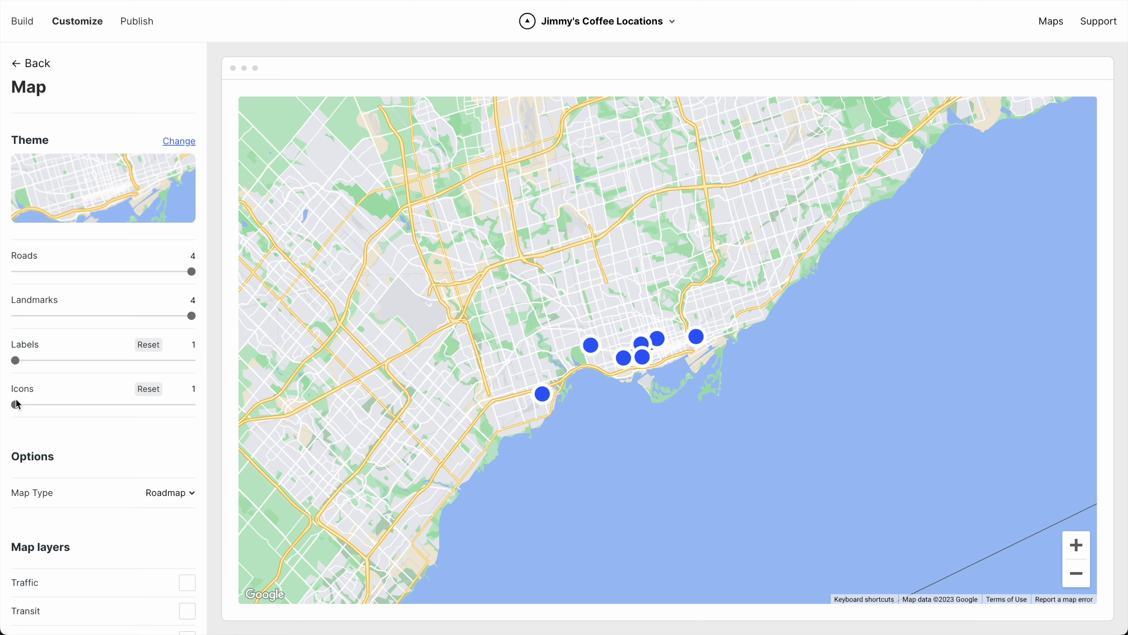
Apply the sixth map theme, beige with light-blue water, after previewing the others
{"action": "left_click", "coordinate": [179, 141]}
{"action": "scroll", "coordinate": [153, 215], "scroll_direction": "down", "scroll_amount": 4}
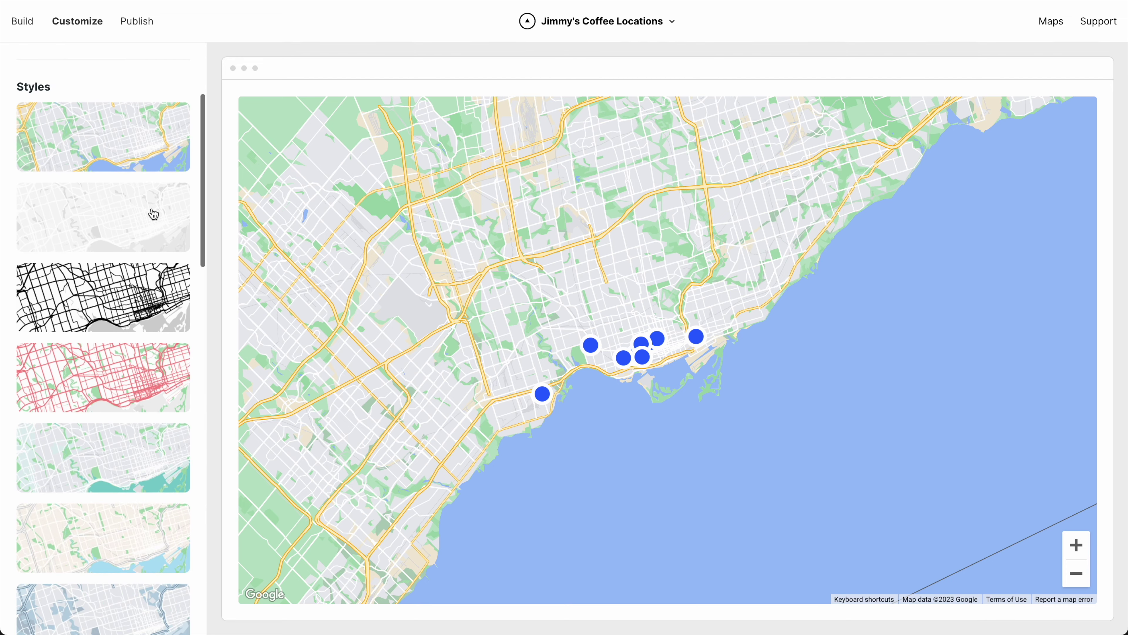
{"action": "left_click", "coordinate": [153, 215]}
{"action": "left_click", "coordinate": [138, 295]}
{"action": "left_click", "coordinate": [125, 368]}
{"action": "left_click", "coordinate": [111, 450]}
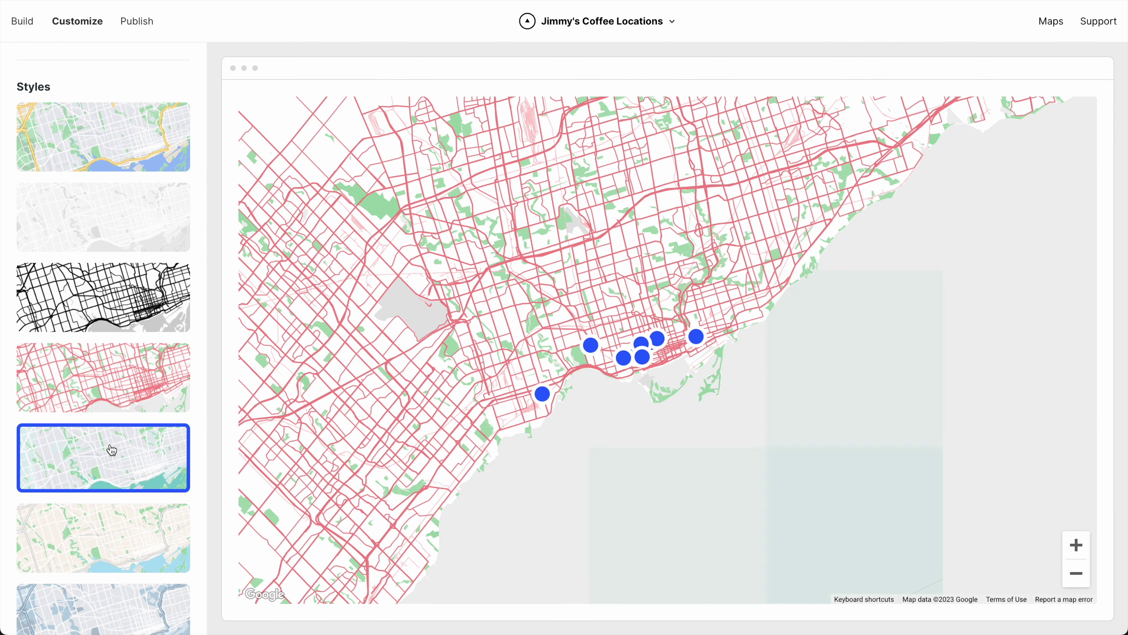
{"action": "left_click", "coordinate": [113, 529]}
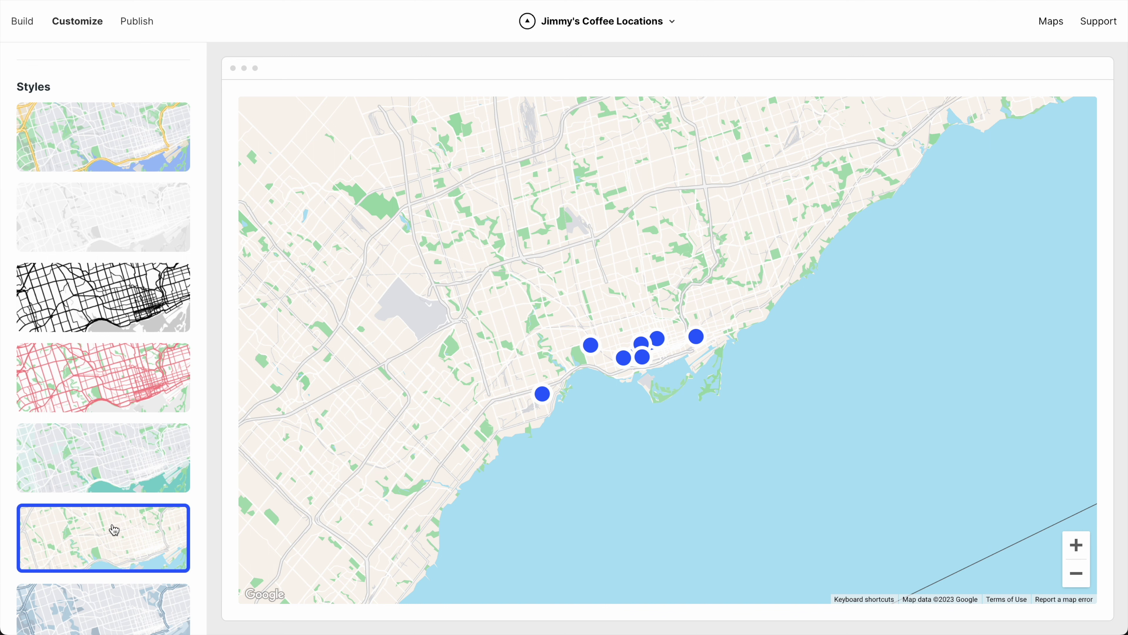
{"action": "scroll", "coordinate": [105, 311], "scroll_direction": "up", "scroll_amount": 4}
{"action": "left_click", "coordinate": [62, 66]}
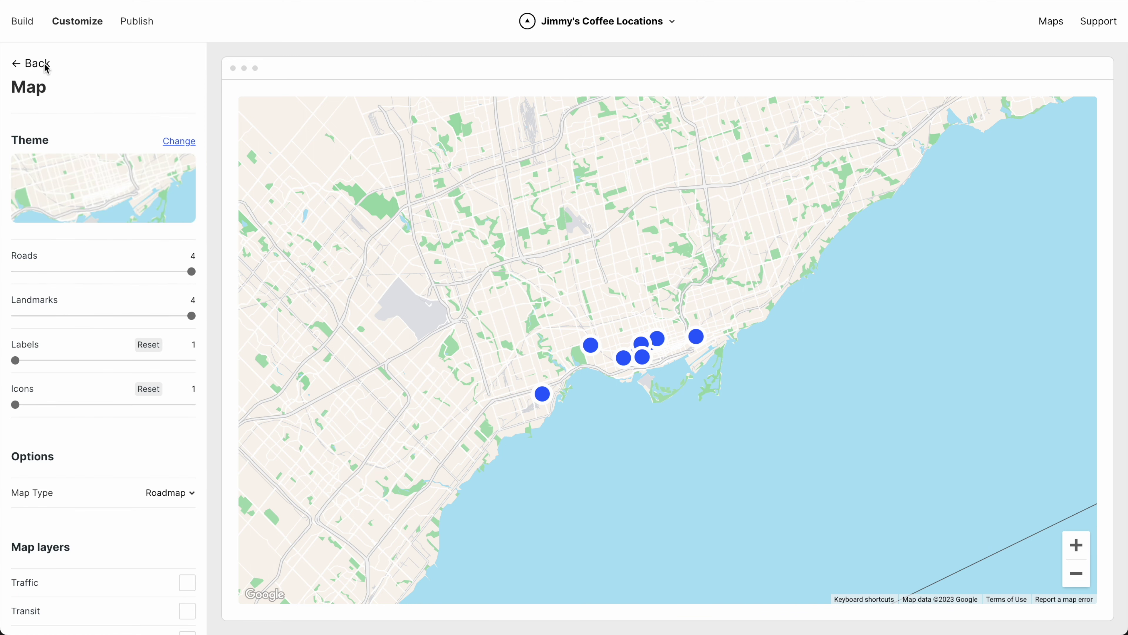
{"action": "left_click", "coordinate": [46, 65]}
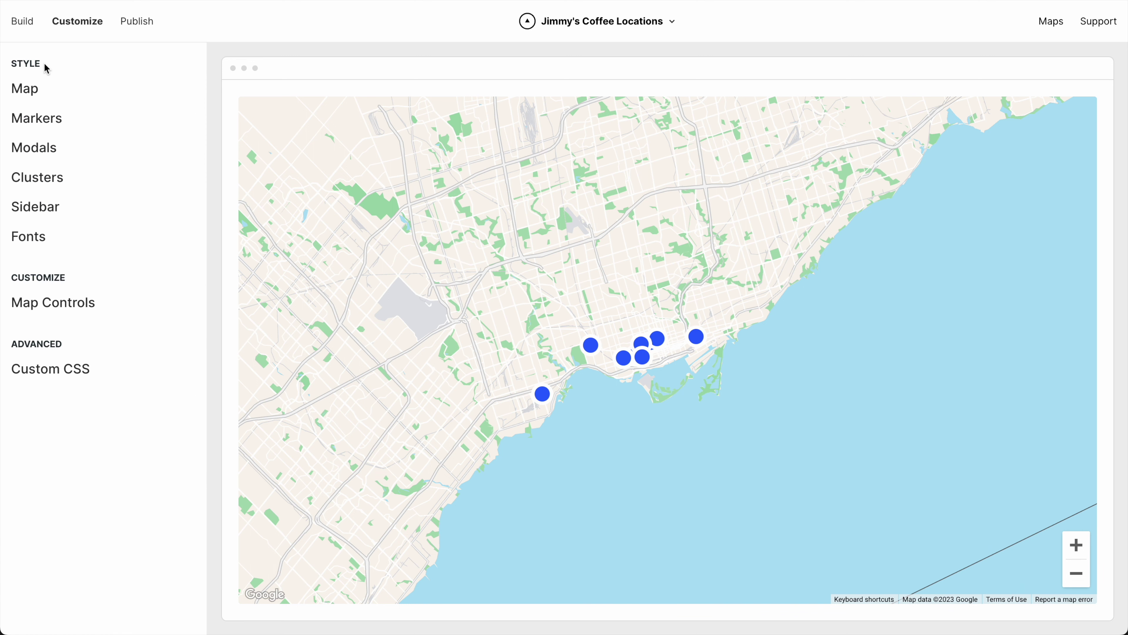
Make the markers magenta with border 2 and size 20px
{"action": "left_click", "coordinate": [36, 127]}
{"action": "left_click", "coordinate": [186, 228]}
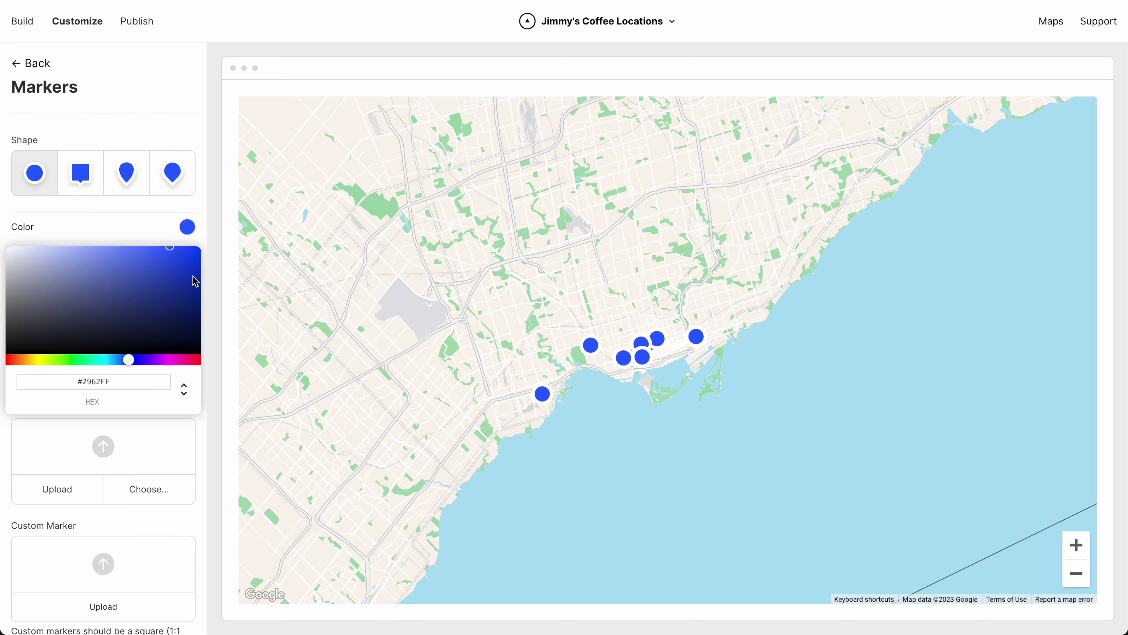
{"action": "left_click", "coordinate": [172, 361]}
{"action": "left_click", "coordinate": [184, 263]}
{"action": "left_click", "coordinate": [192, 206]}
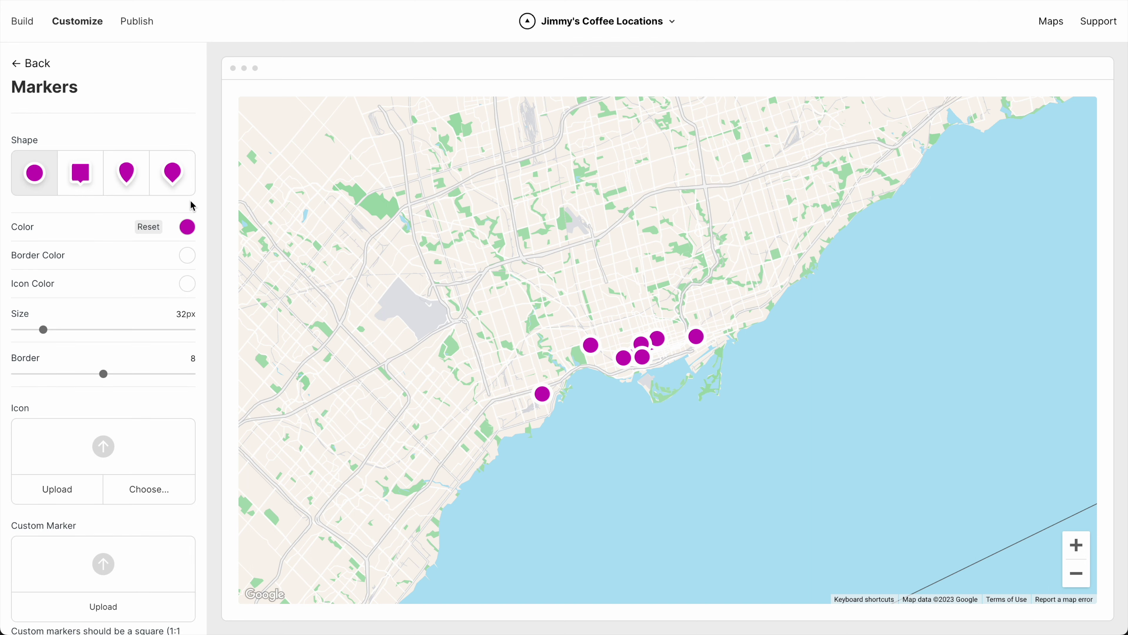
{"action": "left_click_drag", "start_coordinate": [103, 373], "coordinate": [37, 374]}
{"action": "left_click_drag", "start_coordinate": [44, 330], "coordinate": [28, 330]}
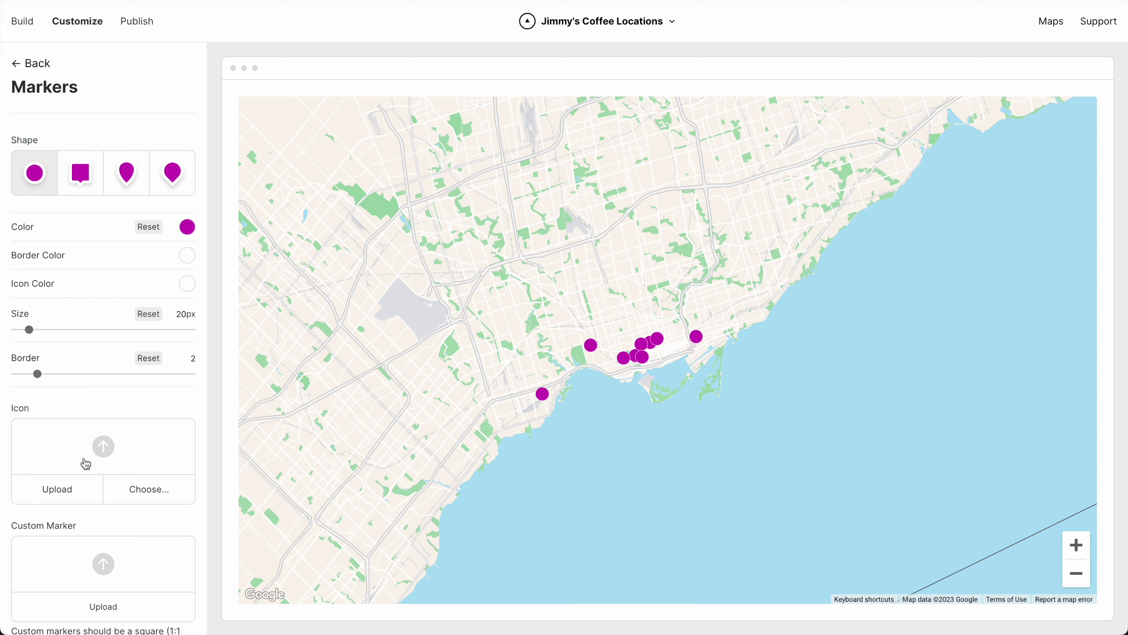
Put the built-in coffee-cup icon on every marker
{"action": "left_click", "coordinate": [145, 494]}
{"action": "left_click", "coordinate": [368, 199]}
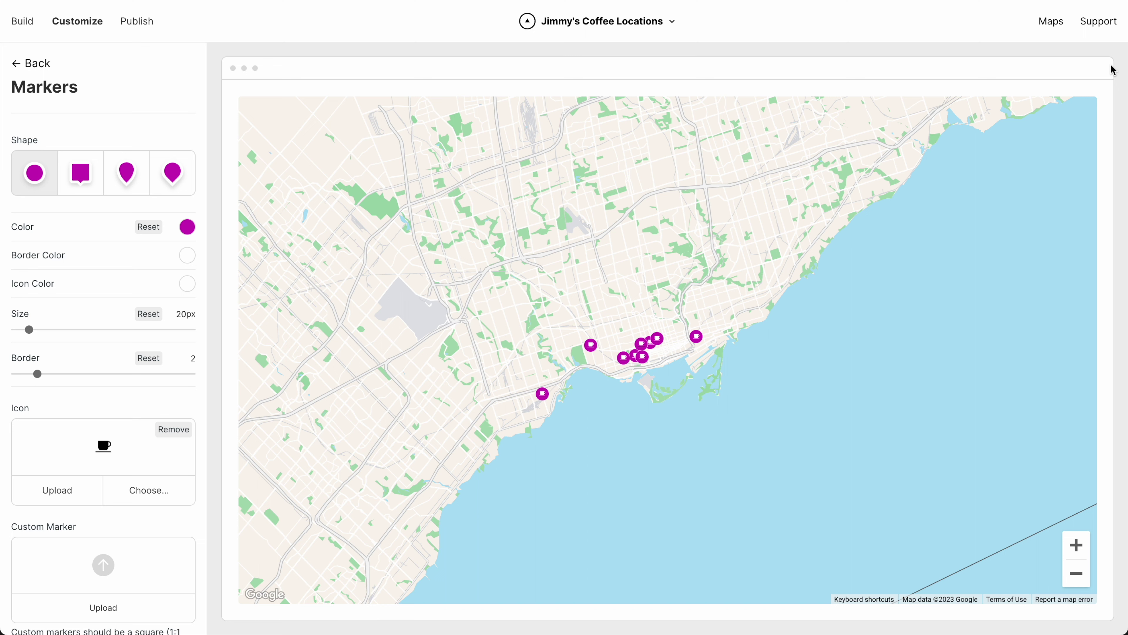
{"action": "scroll", "coordinate": [100, 411], "scroll_direction": "down", "scroll_amount": 5}
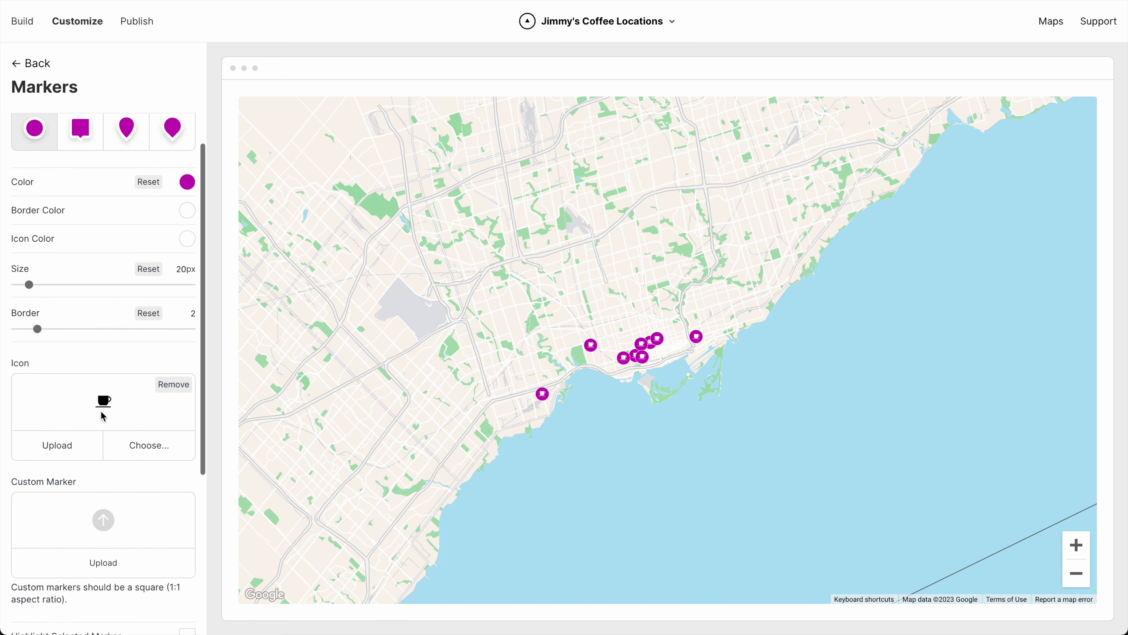
{"action": "left_click", "coordinate": [101, 444]}
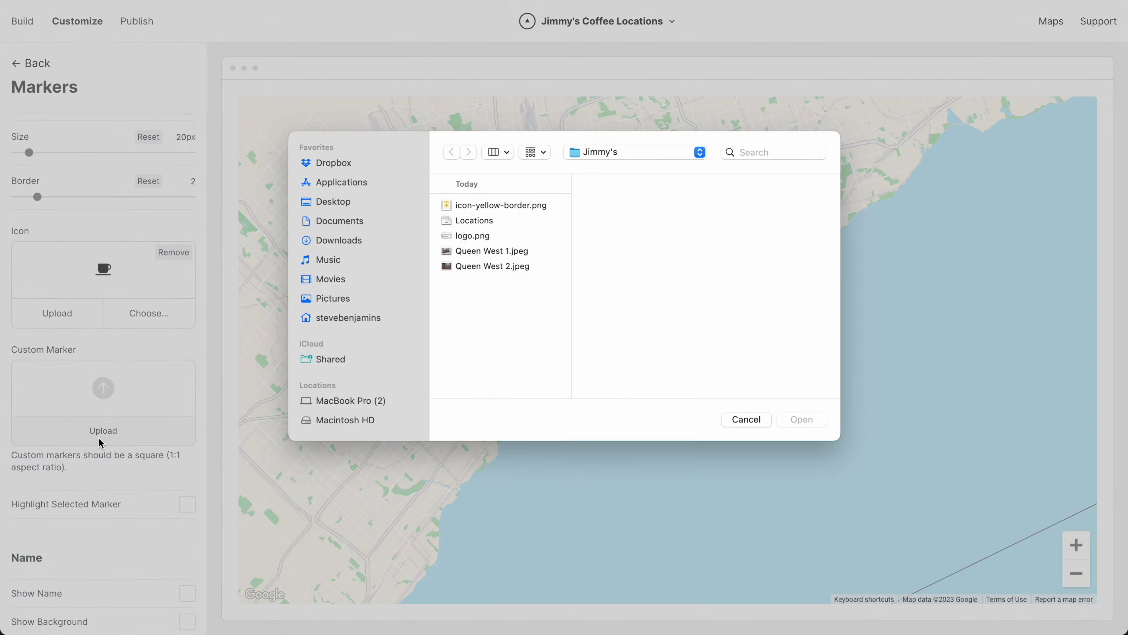
Use icon-yellow-border.png as the custom marker and enlarge it to 48px
{"action": "key", "text": "Down"}
{"action": "key", "text": "Return"}
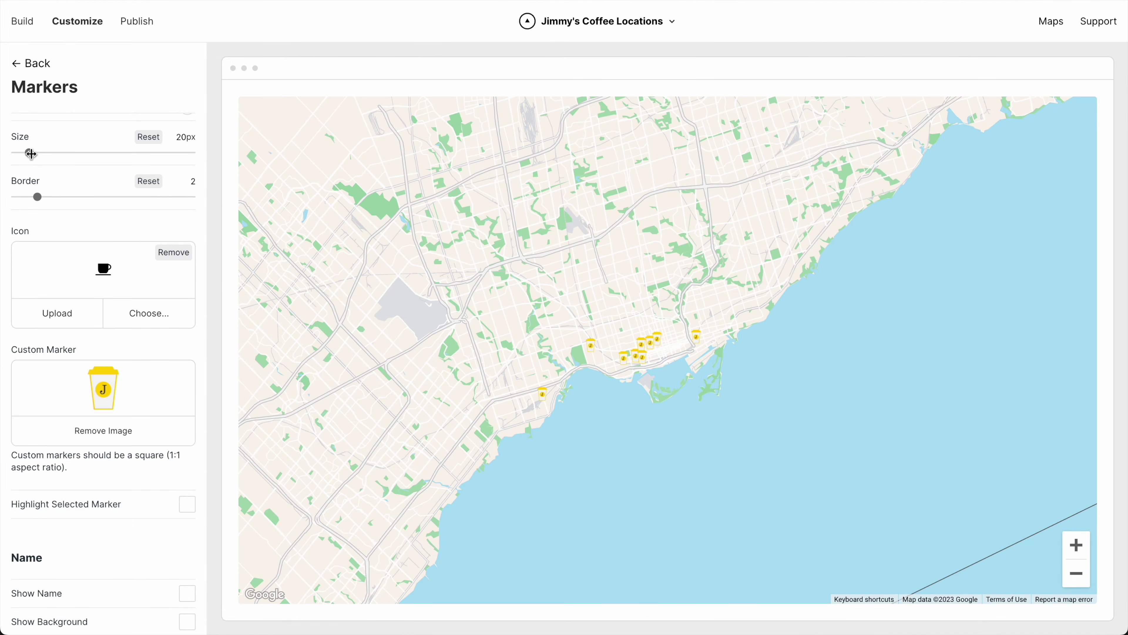
{"action": "left_click_drag", "start_coordinate": [34, 153], "coordinate": [62, 153]}
{"action": "left_click", "coordinate": [1076, 544]}
{"action": "left_click", "coordinate": [1076, 545]}
{"action": "left_click_drag", "start_coordinate": [939, 517], "coordinate": [1059, 482]}
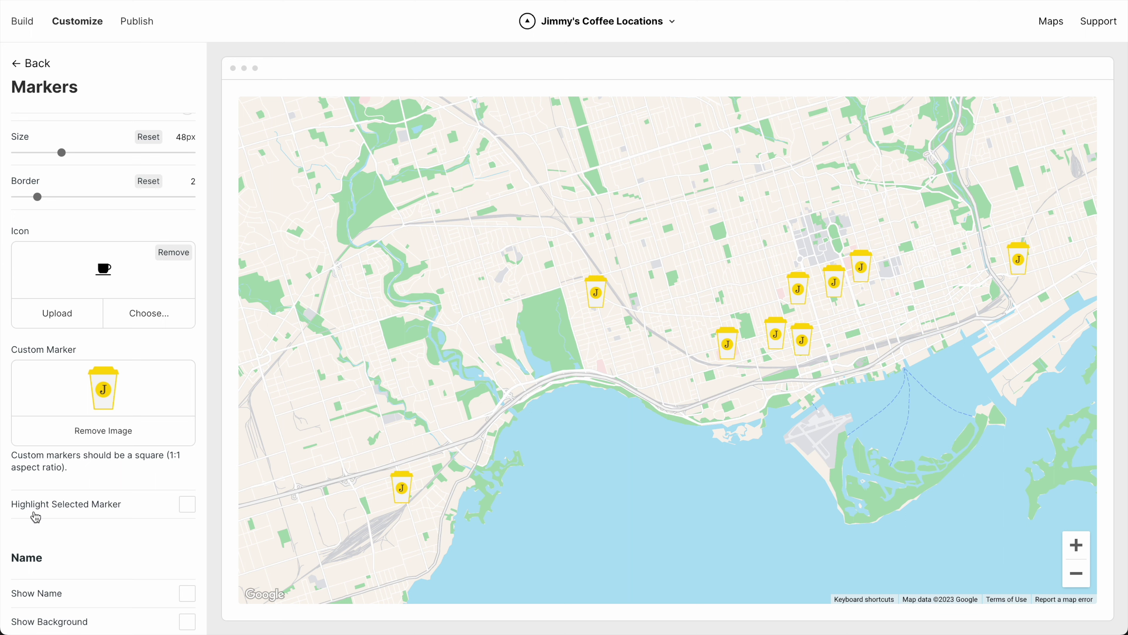
Toggle Show Name on and then off again, leaving store labels hidden
{"action": "scroll", "coordinate": [67, 515], "scroll_direction": "down", "scroll_amount": 3}
{"action": "left_click", "coordinate": [186, 479]}
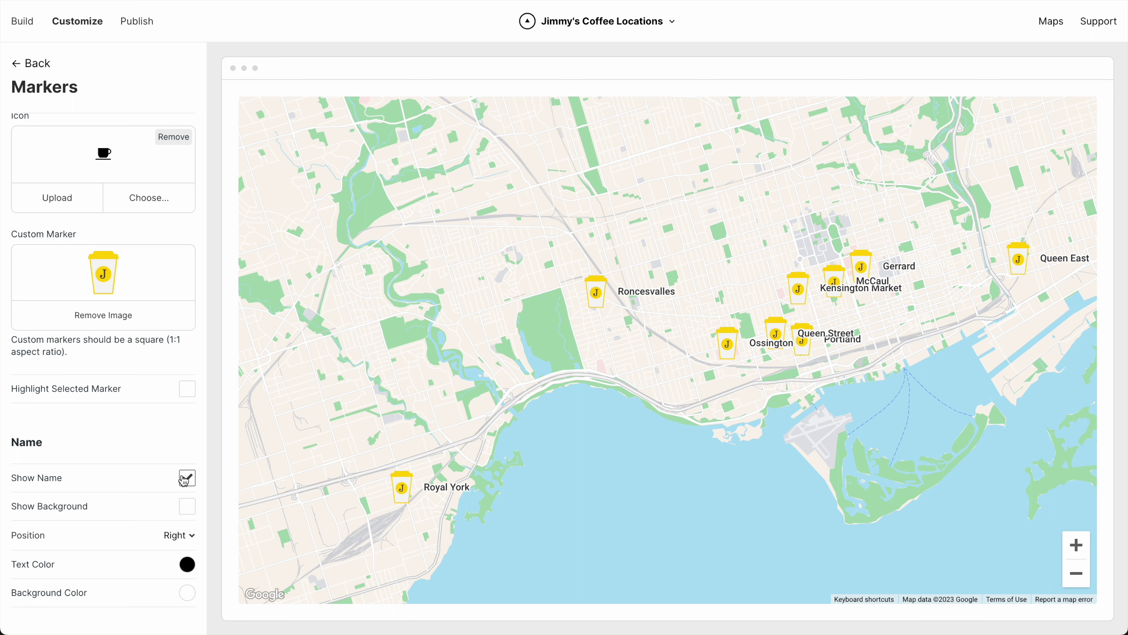
{"action": "left_click", "coordinate": [186, 479]}
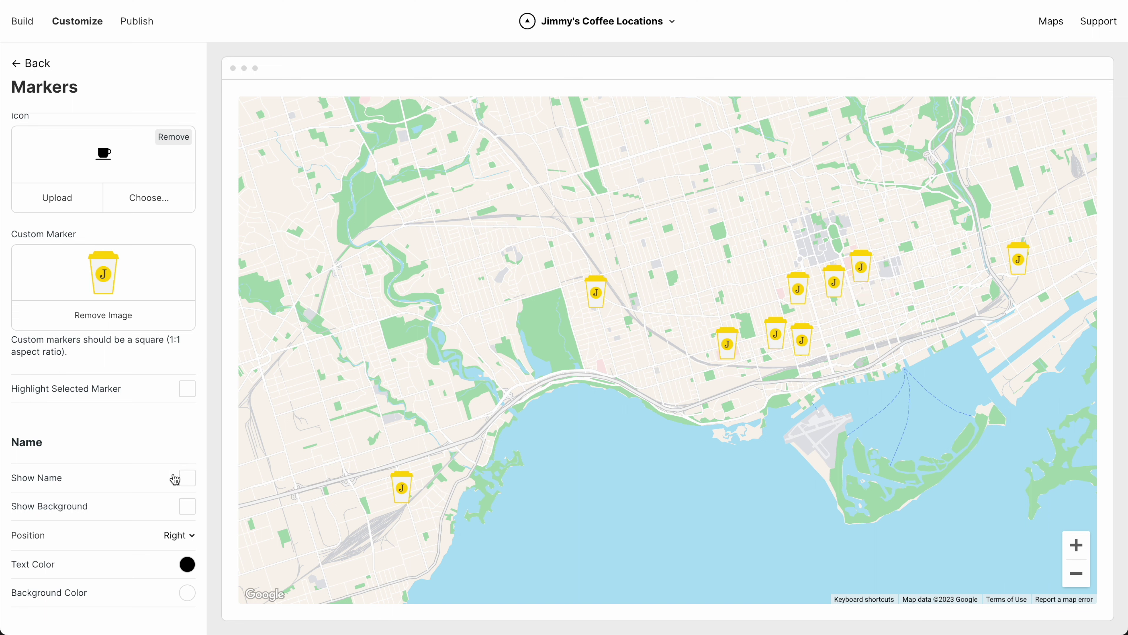
{"action": "scroll", "coordinate": [154, 409], "scroll_direction": "up", "scroll_amount": 6}
{"action": "left_click", "coordinate": [34, 67]}
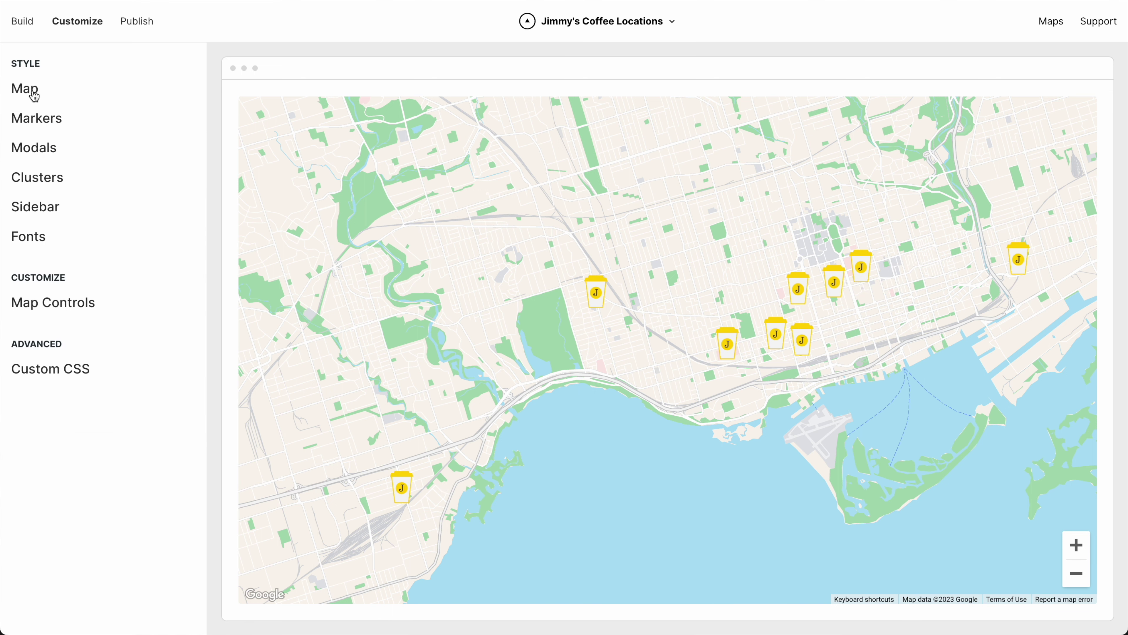
Turn on Show Sidebar, test its search with 159 Wolseley, then clear it
{"action": "left_click", "coordinate": [35, 216]}
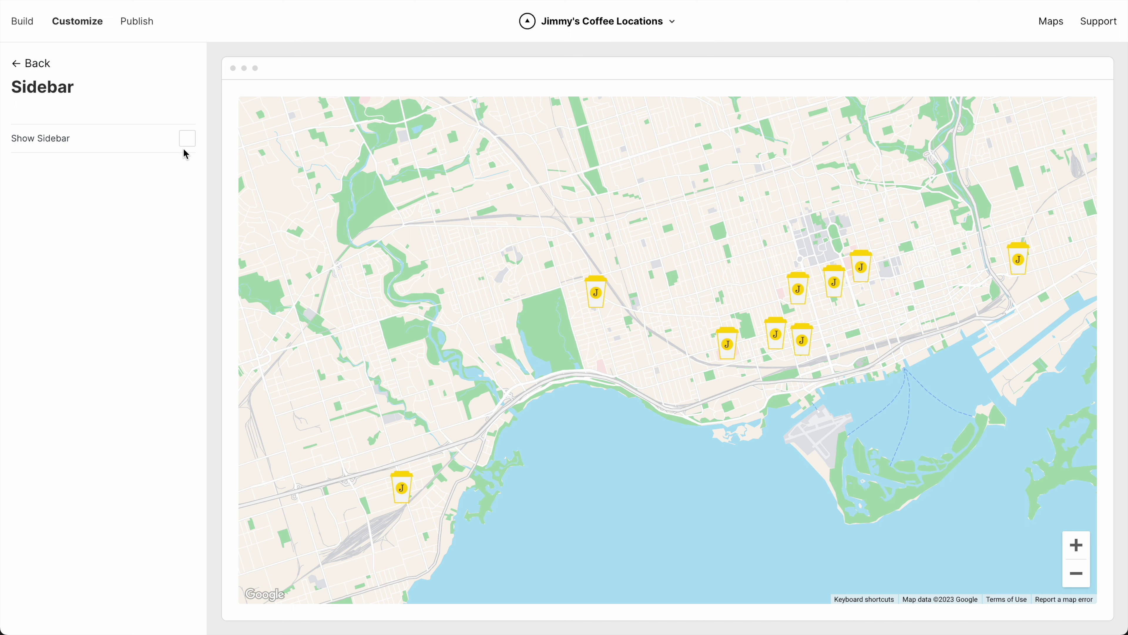
{"action": "left_click", "coordinate": [187, 138]}
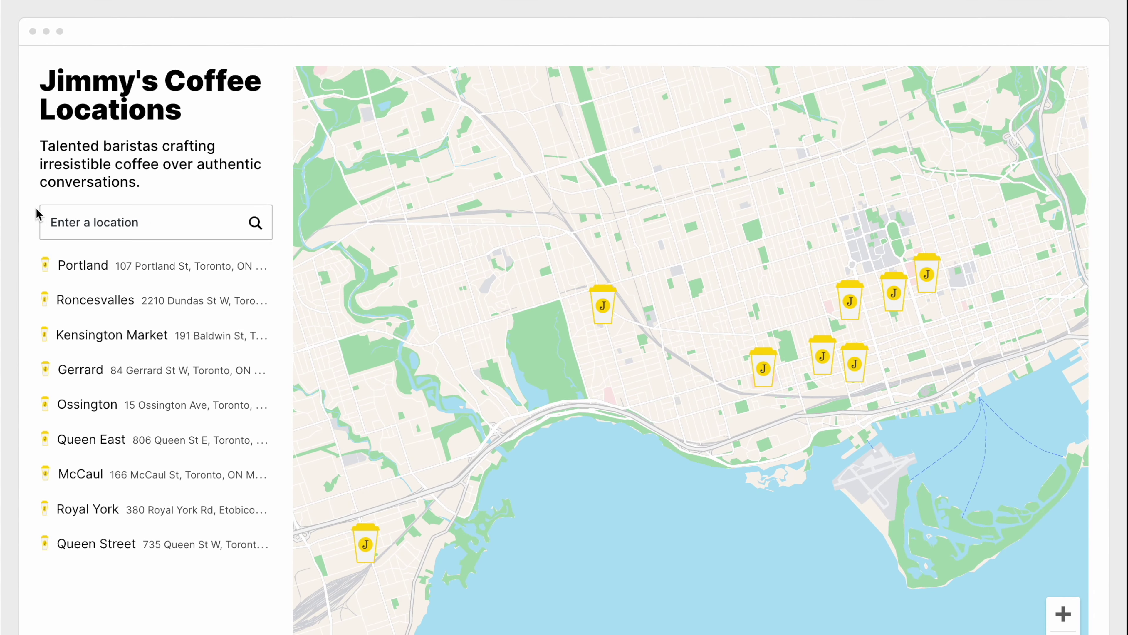
{"action": "left_click", "coordinate": [288, 221]}
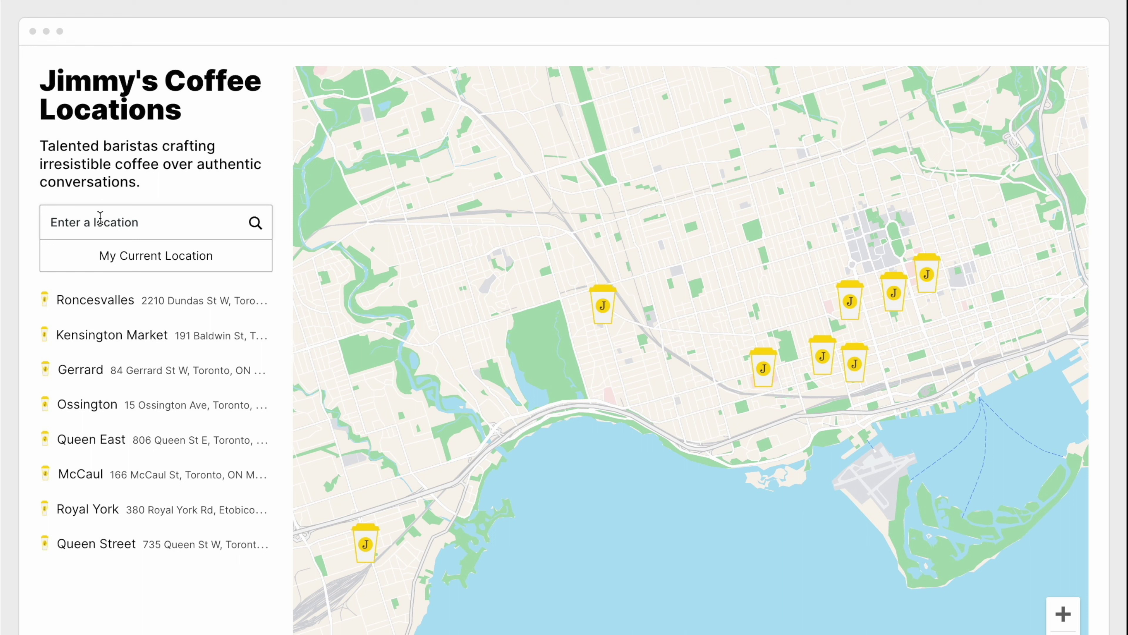
{"action": "type", "text": "159 wolseley"}
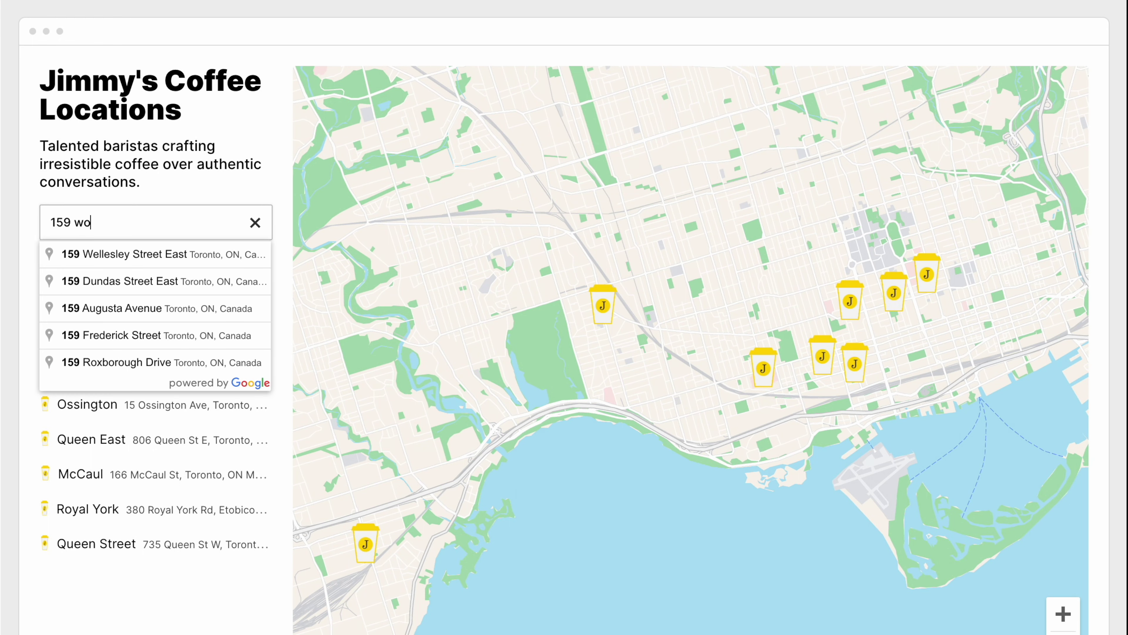
{"action": "key", "text": "Down"}
{"action": "key", "text": "Return"}
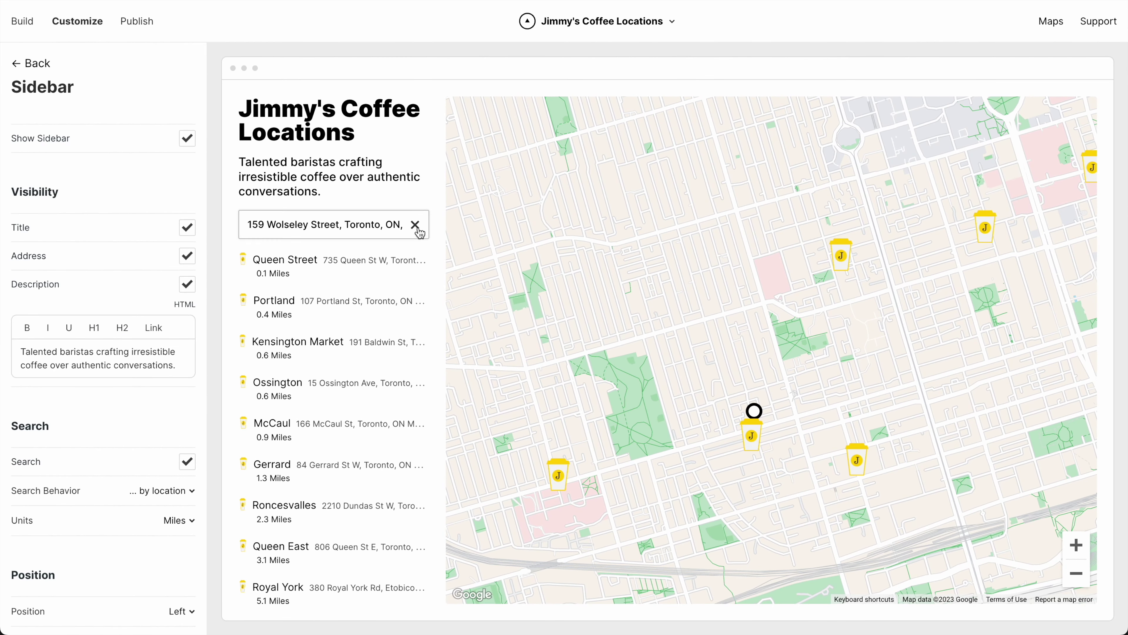
{"action": "left_click", "coordinate": [255, 222]}
Change the sidebar background colour from white to a cream hex value
{"action": "scroll", "coordinate": [116, 259], "scroll_direction": "down", "scroll_amount": 7}
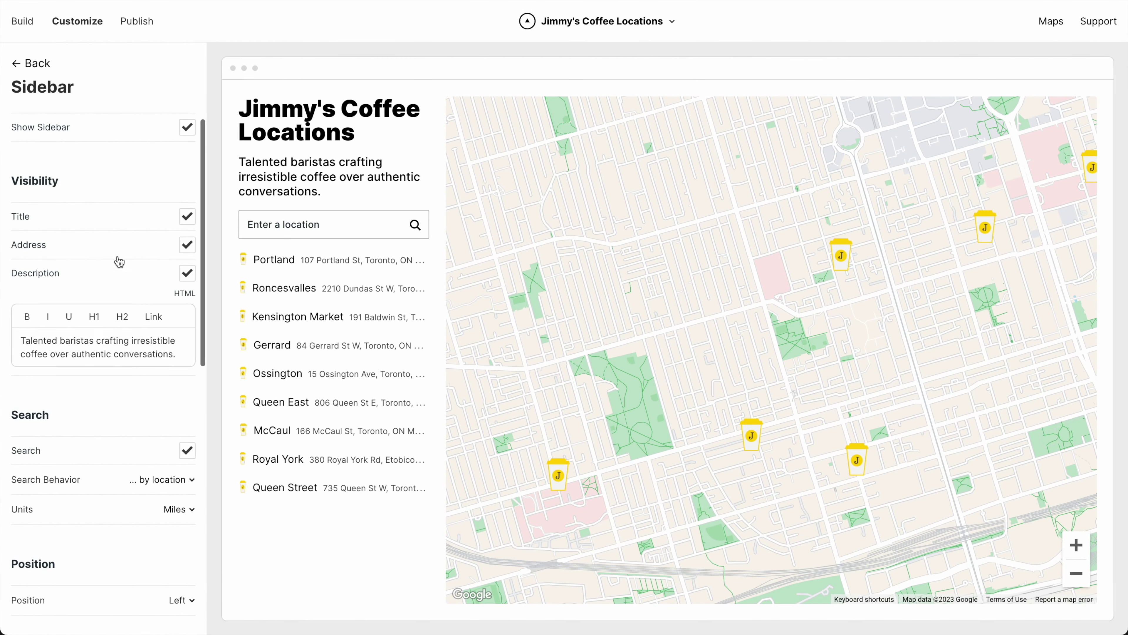
{"action": "left_click", "coordinate": [186, 417]}
{"action": "triple_click", "coordinate": [111, 566]}
{"action": "key", "text": "ctrl+v"}
{"action": "left_click", "coordinate": [120, 344]}
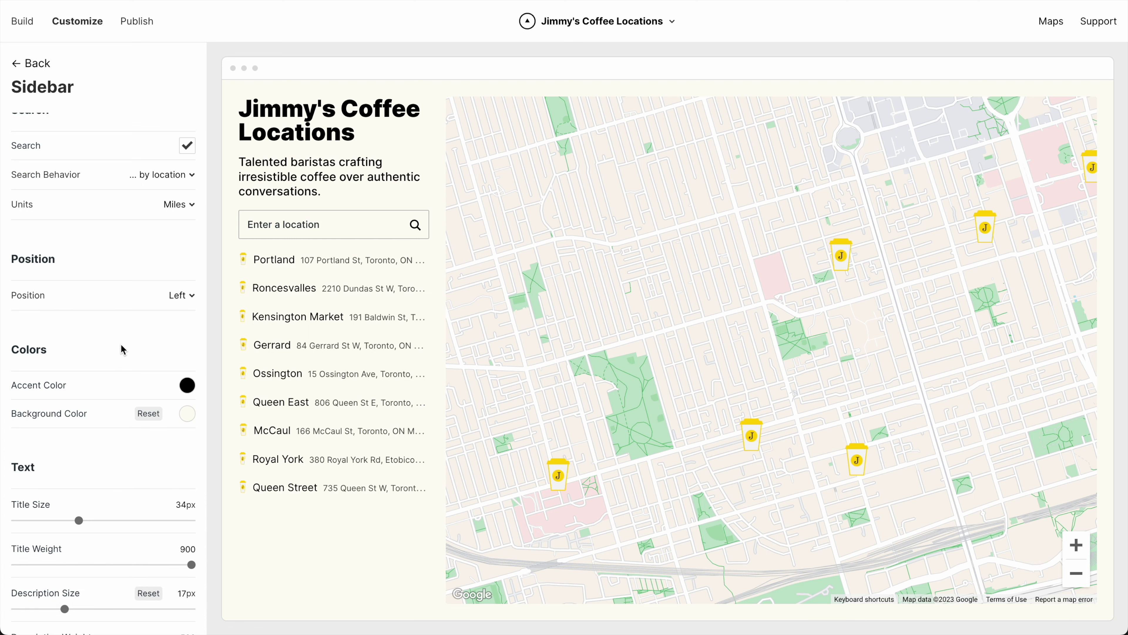
{"action": "scroll", "coordinate": [121, 344], "scroll_direction": "up", "scroll_amount": 6}
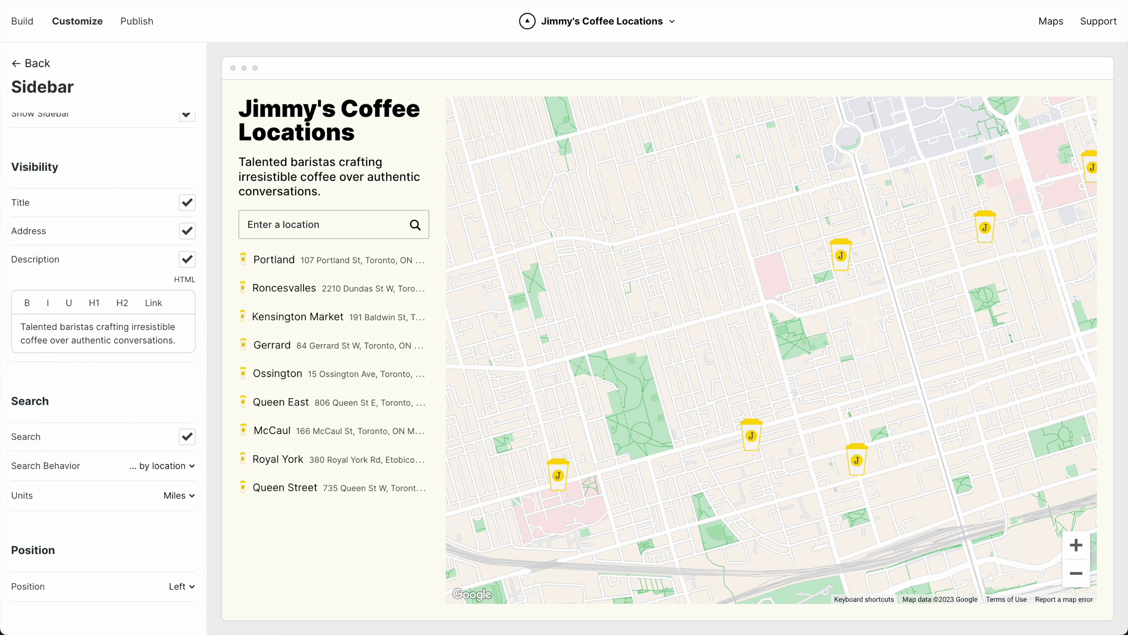
{"action": "left_click", "coordinate": [47, 64]}
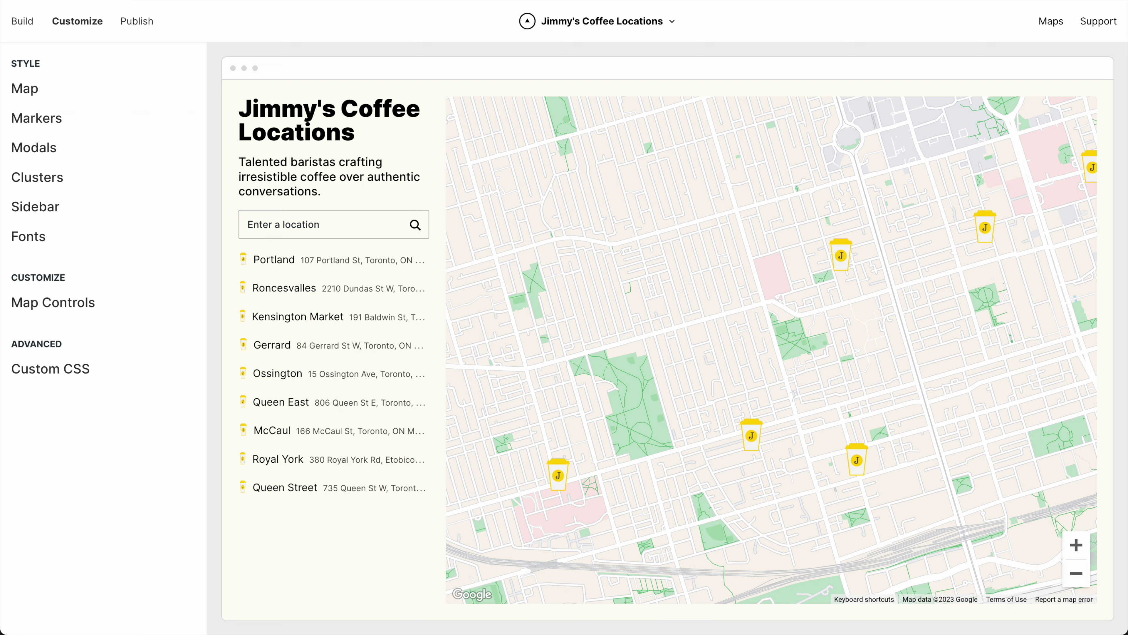
Set the Primary Font to Bebas Neue
{"action": "left_click", "coordinate": [32, 242]}
{"action": "left_click", "coordinate": [59, 261]}
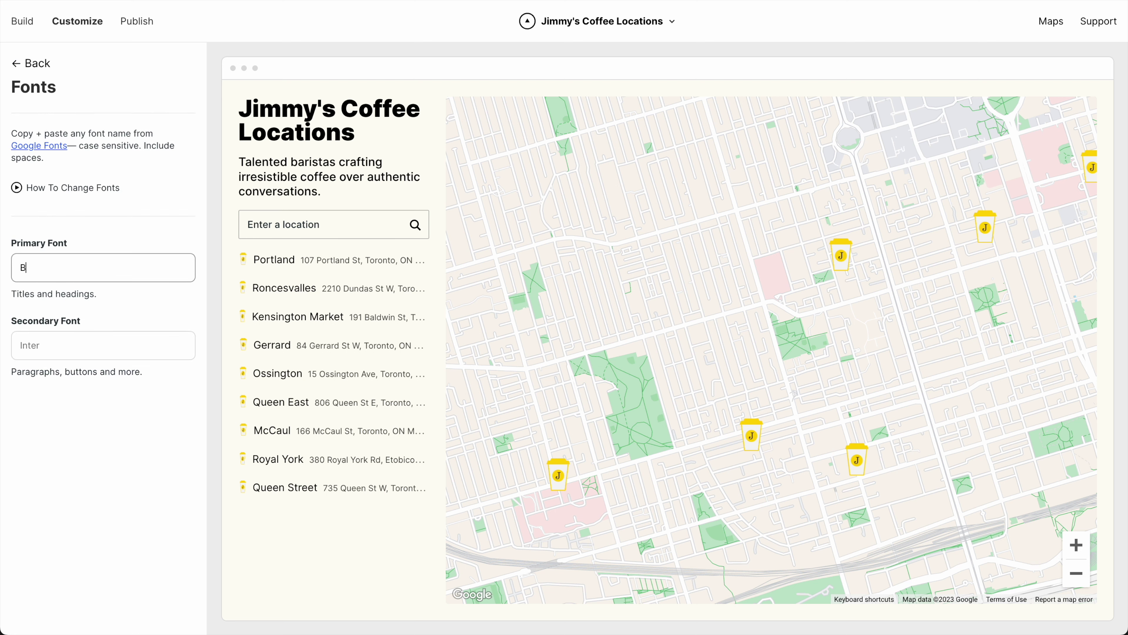
{"action": "key", "text": "Tab"}
Open the Queen Street store's popup and the Modals style settings
{"action": "left_click", "coordinate": [752, 435]}
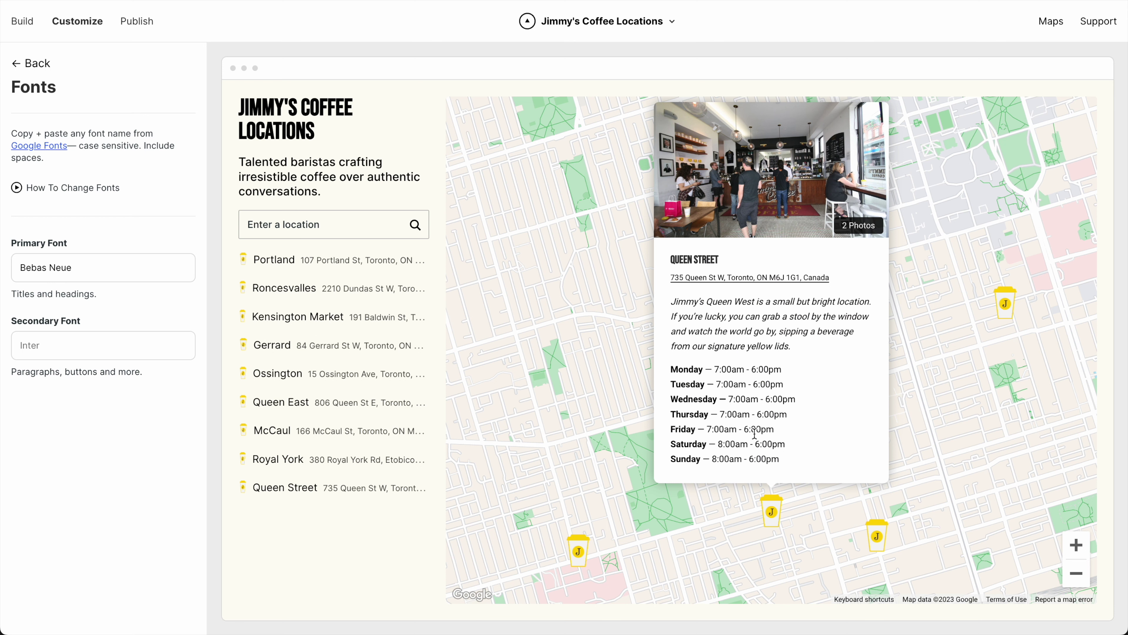
{"action": "left_click", "coordinate": [37, 64]}
{"action": "left_click", "coordinate": [31, 147]}
{"action": "scroll", "coordinate": [77, 279], "scroll_direction": "down", "scroll_amount": 9}
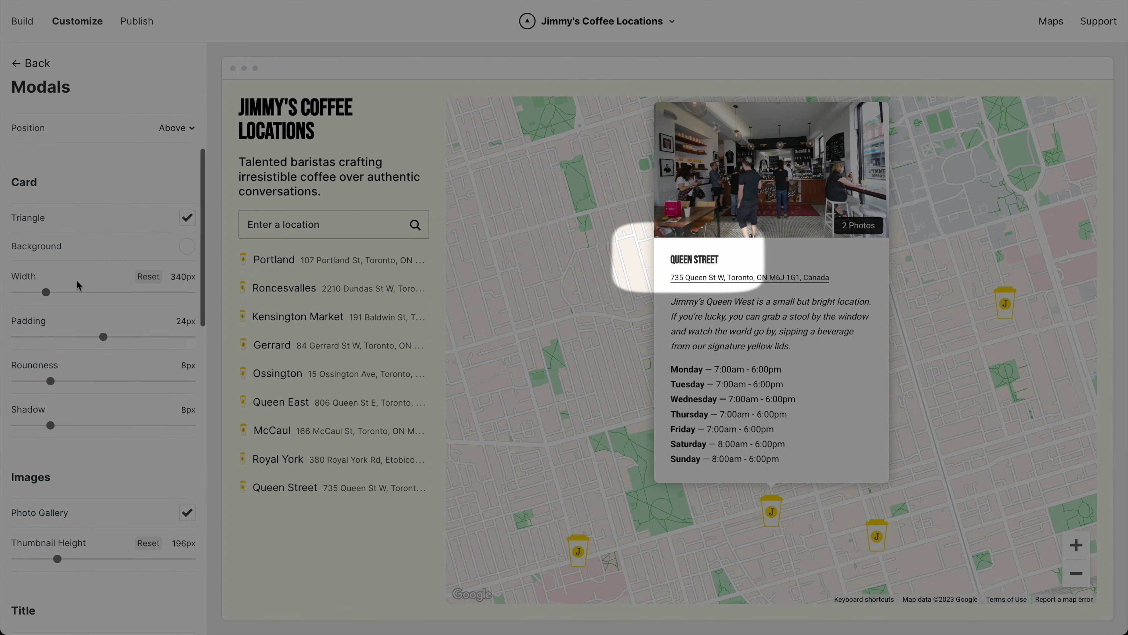
Set the popup title size to 25px and the sidebar title size to 43px
{"action": "left_click_drag", "start_coordinate": [59, 413], "coordinate": [107, 414]}
{"action": "left_click", "coordinate": [33, 66]}
{"action": "left_click", "coordinate": [43, 205]}
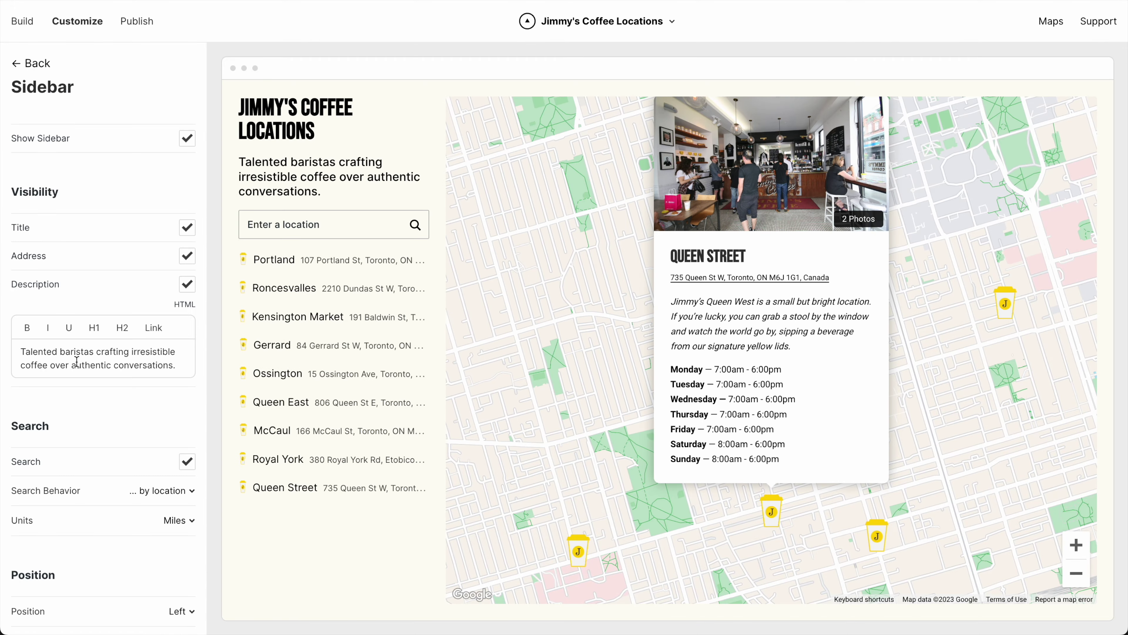
{"action": "scroll", "coordinate": [80, 355], "scroll_direction": "down", "scroll_amount": 10}
{"action": "left_click_drag", "start_coordinate": [79, 349], "coordinate": [98, 351]}
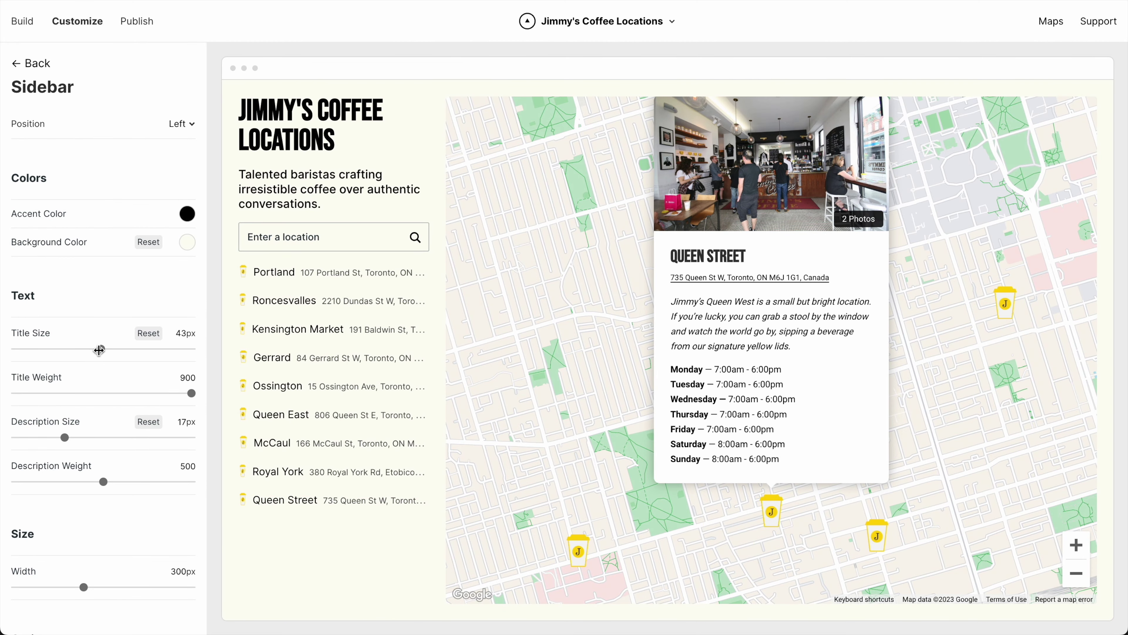
Close the popup, zoom out one level, and select the embed code under Publish
{"action": "left_click", "coordinate": [572, 375]}
{"action": "left_click", "coordinate": [1076, 573]}
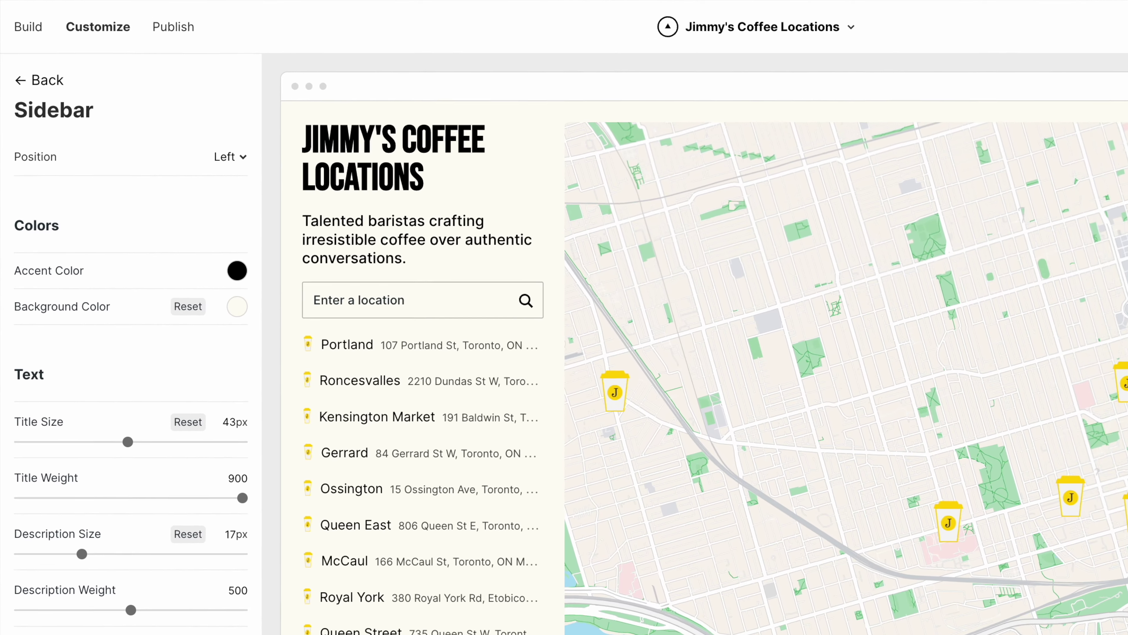
{"action": "left_click", "coordinate": [195, 42]}
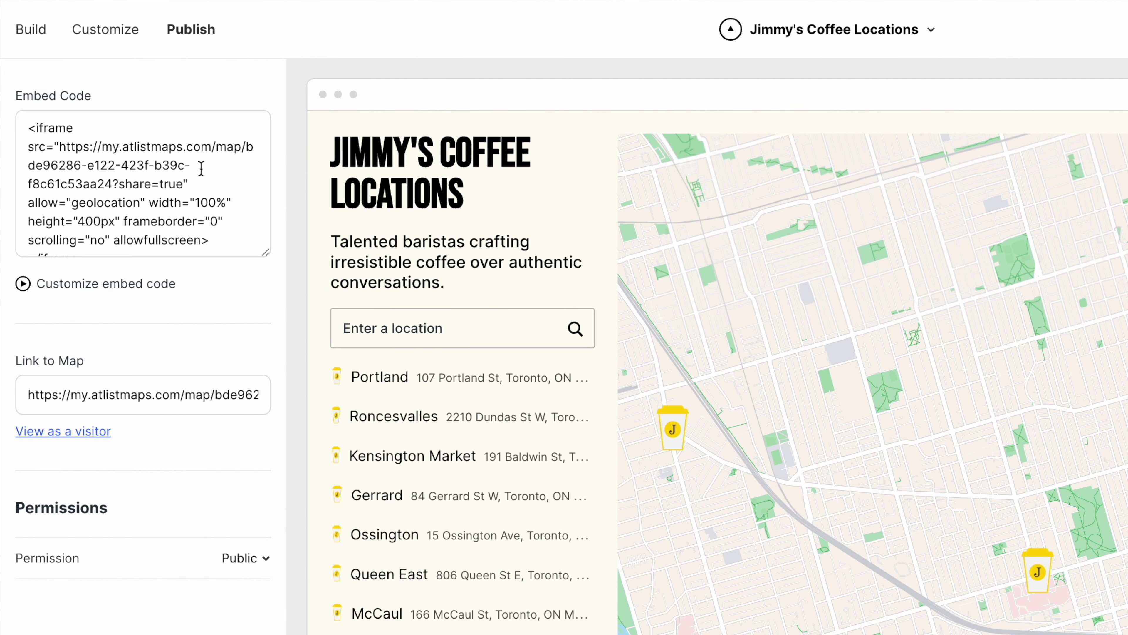
{"action": "left_click", "coordinate": [198, 184]}
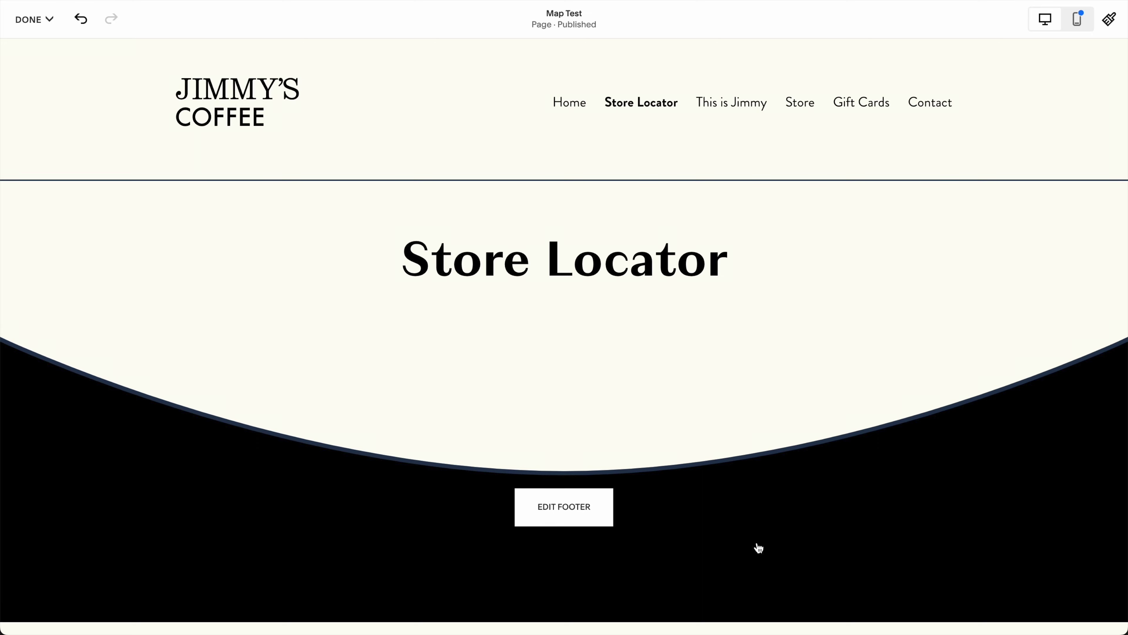
Add a Code block under the Store Locator heading, replacing its Hello World HTML with the Atlist iframe
{"action": "left_click", "coordinate": [564, 299]}
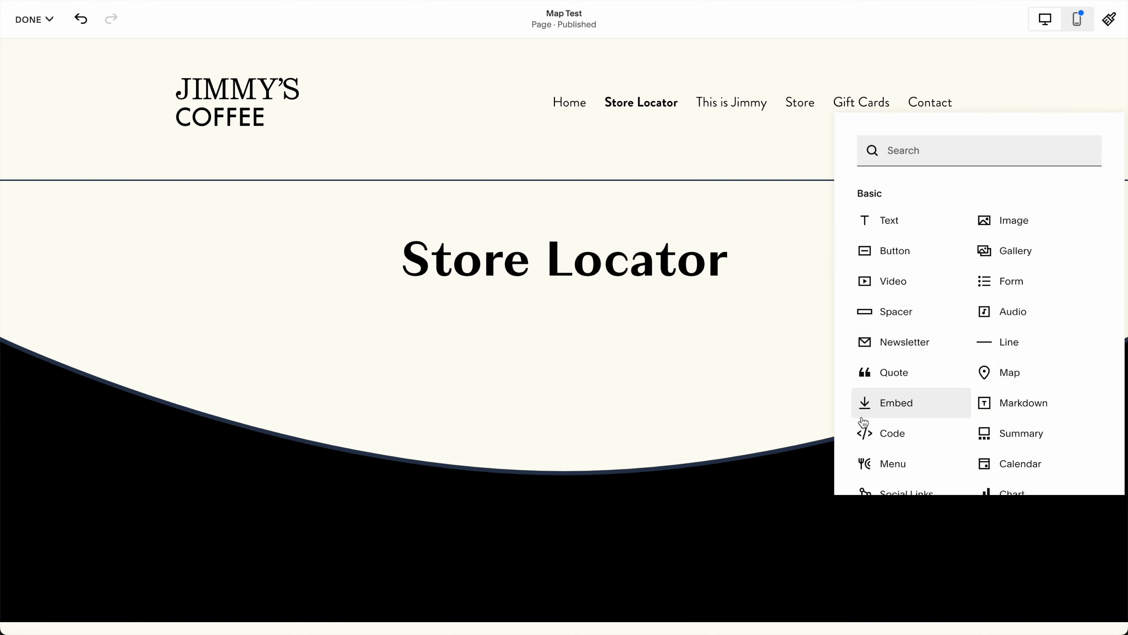
{"action": "left_click", "coordinate": [865, 431]}
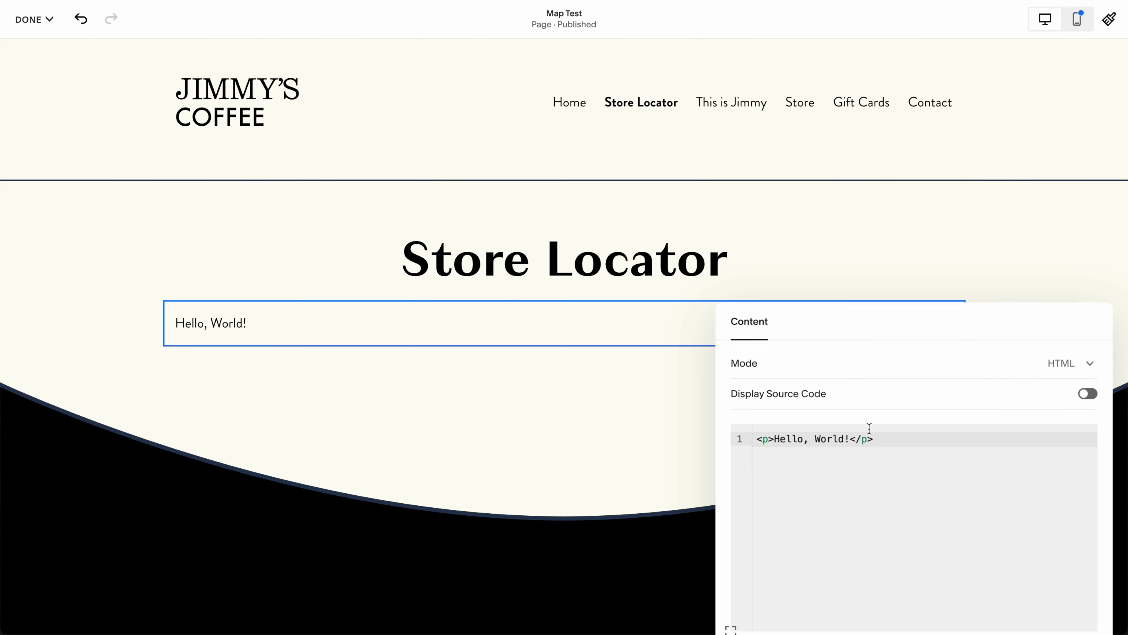
{"action": "left_click", "coordinate": [873, 448]}
{"action": "key", "text": "ctrl+a"}
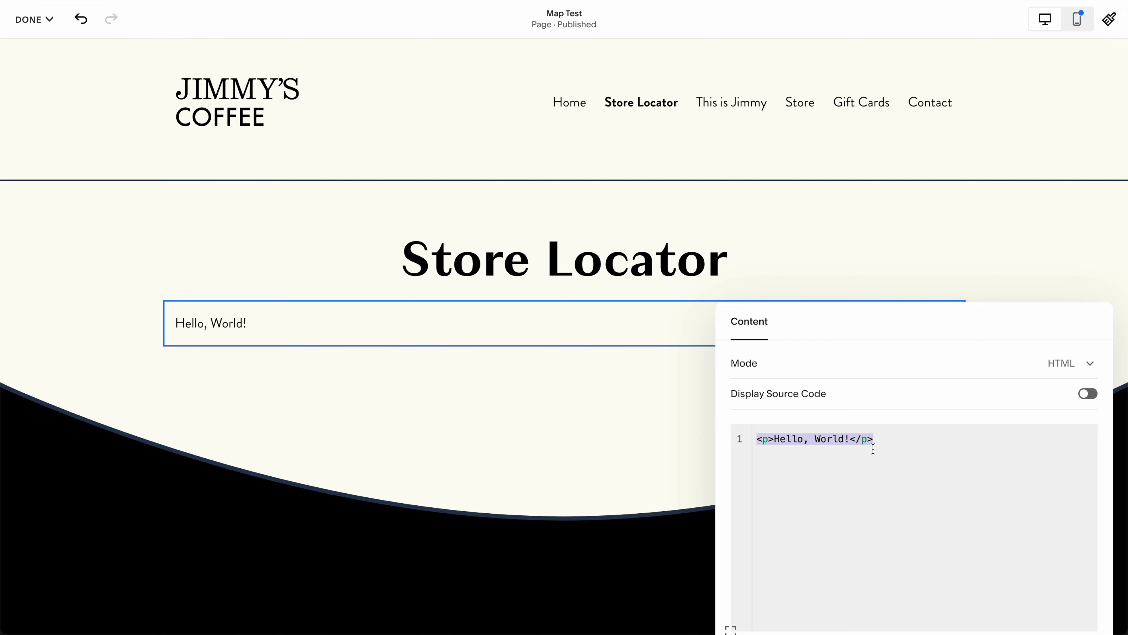
{"action": "key", "text": "ctrl+v"}
{"action": "left_click", "coordinate": [102, 407]}
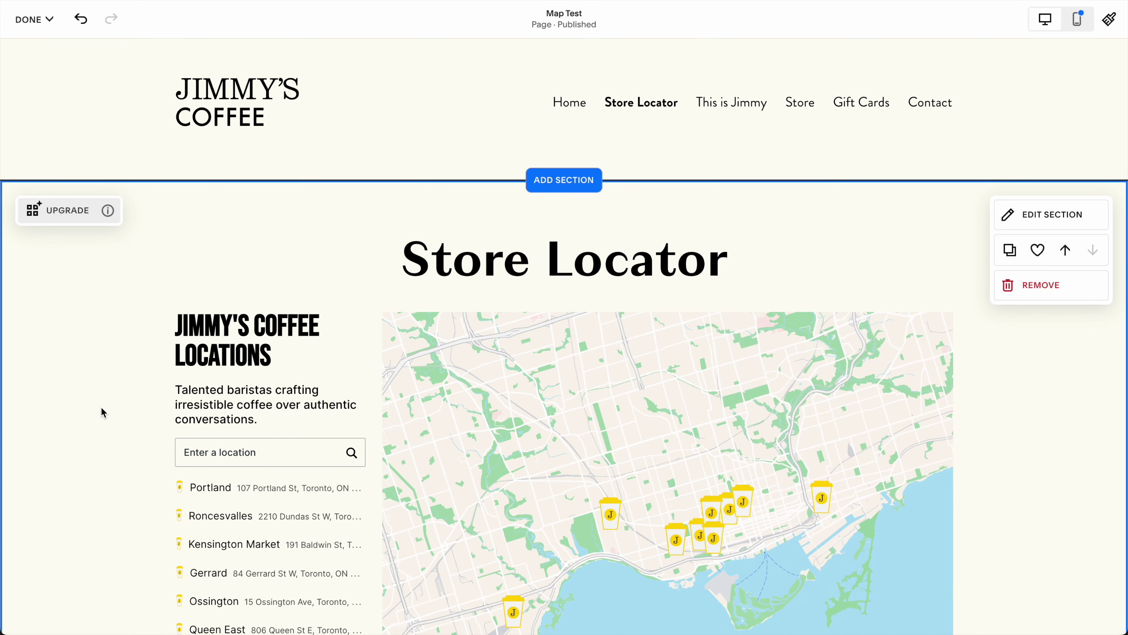
Test the embedded map by searching a street address from the sidebar suggestions
{"action": "scroll", "coordinate": [101, 407], "scroll_direction": "down", "scroll_amount": 4}
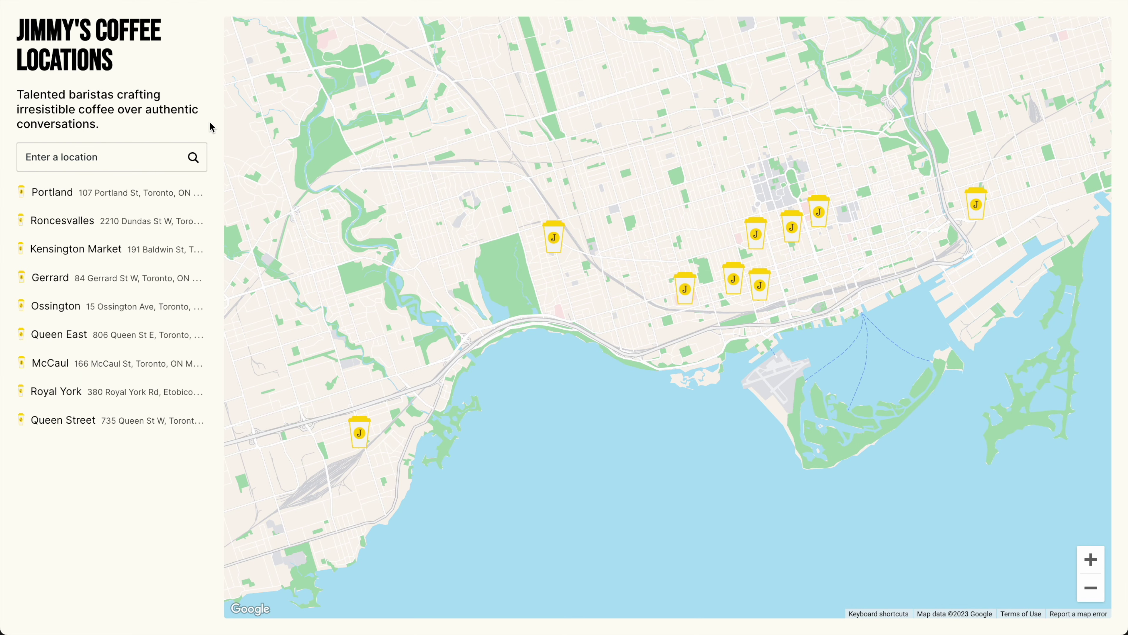
{"action": "type", "text": "15"}
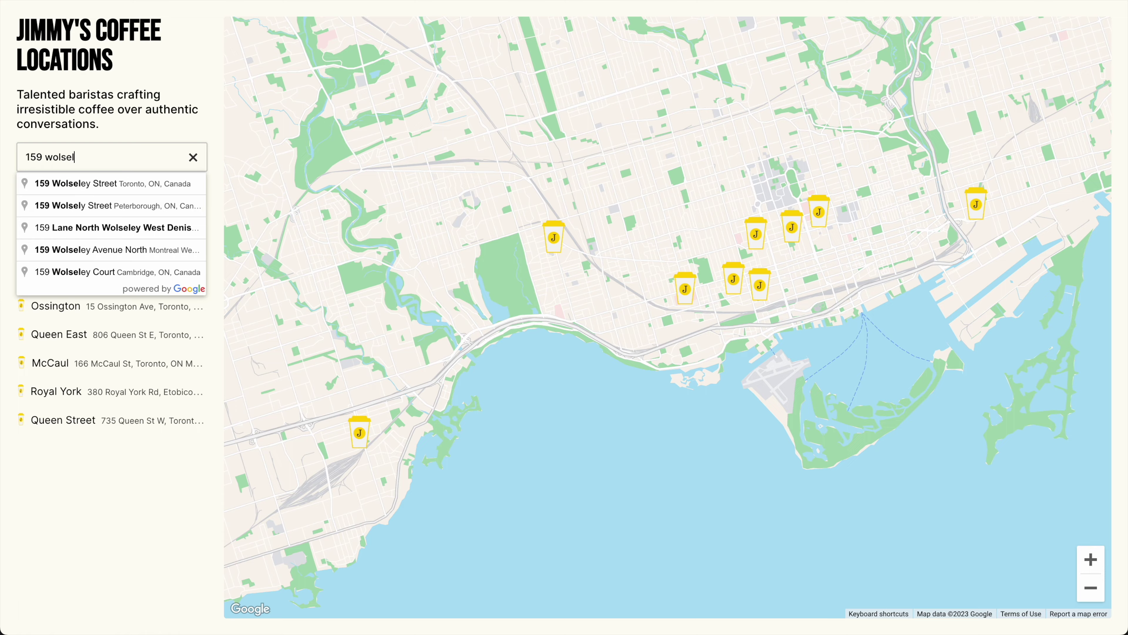
{"action": "type", "text": "9 wolsel"}
{"action": "key", "text": "Down"}
{"action": "key", "text": "Down"}
{"action": "key", "text": "Return"}
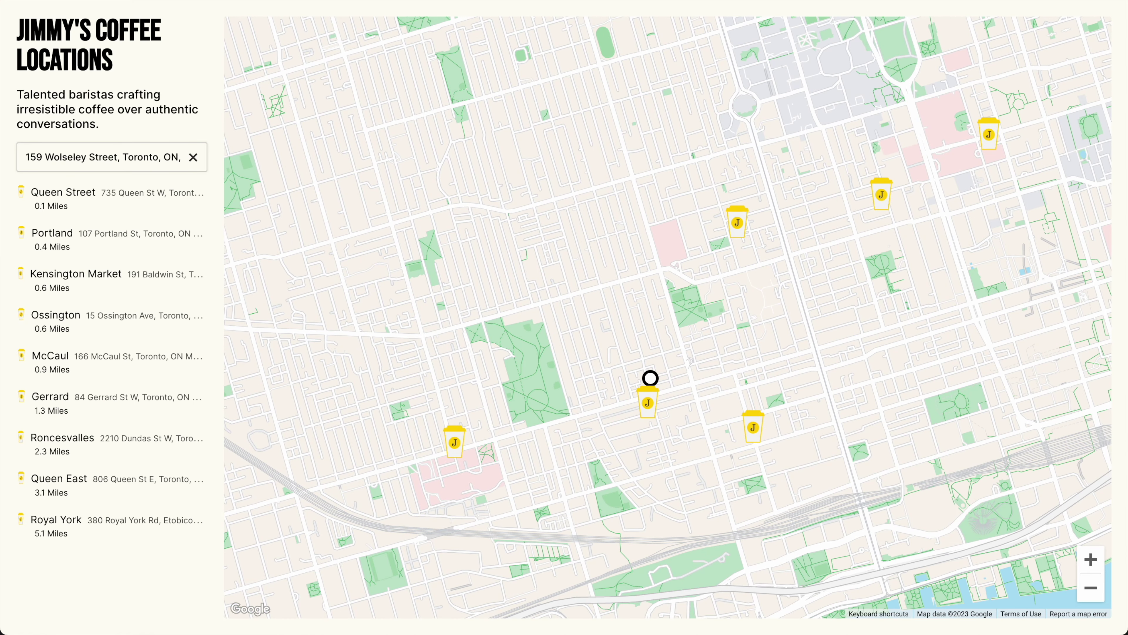